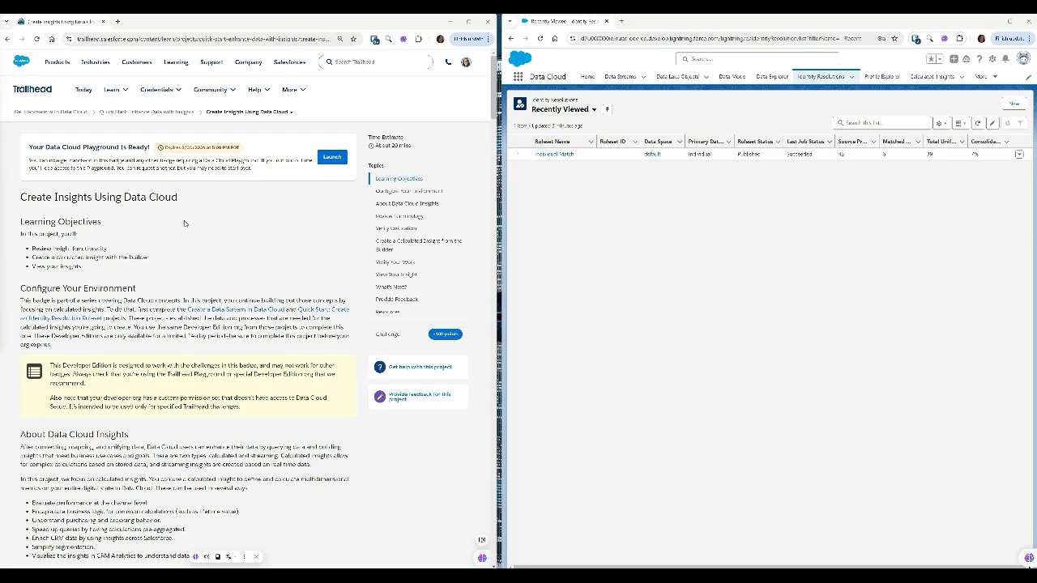
# - Read through the project instructions up to Verify Unification and open the Individual Match ruleset to check its resolution summary
pyautogui.scroll(-10, 362, 310)
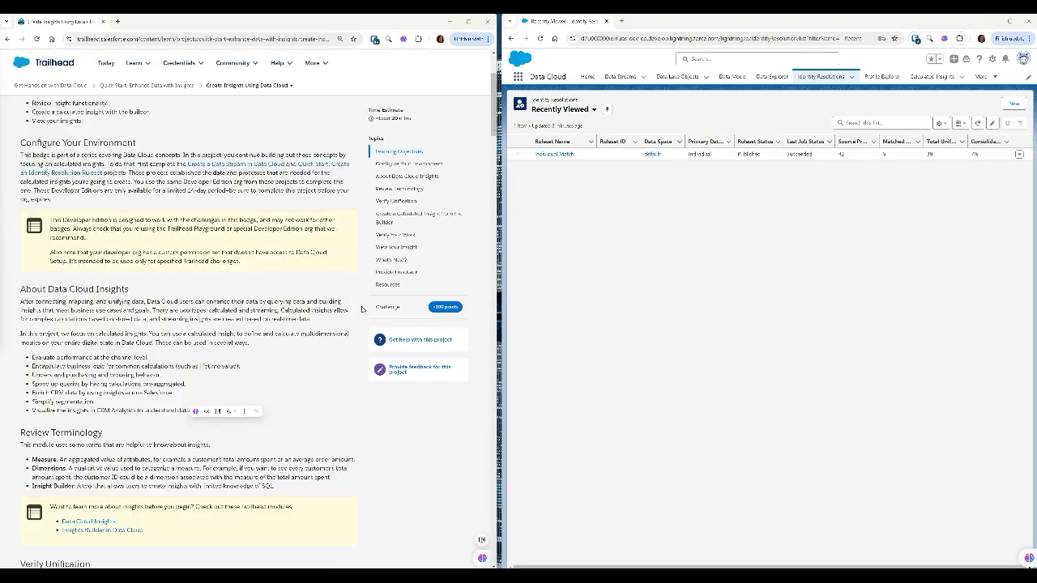
pyautogui.scroll(-2, 361, 276)
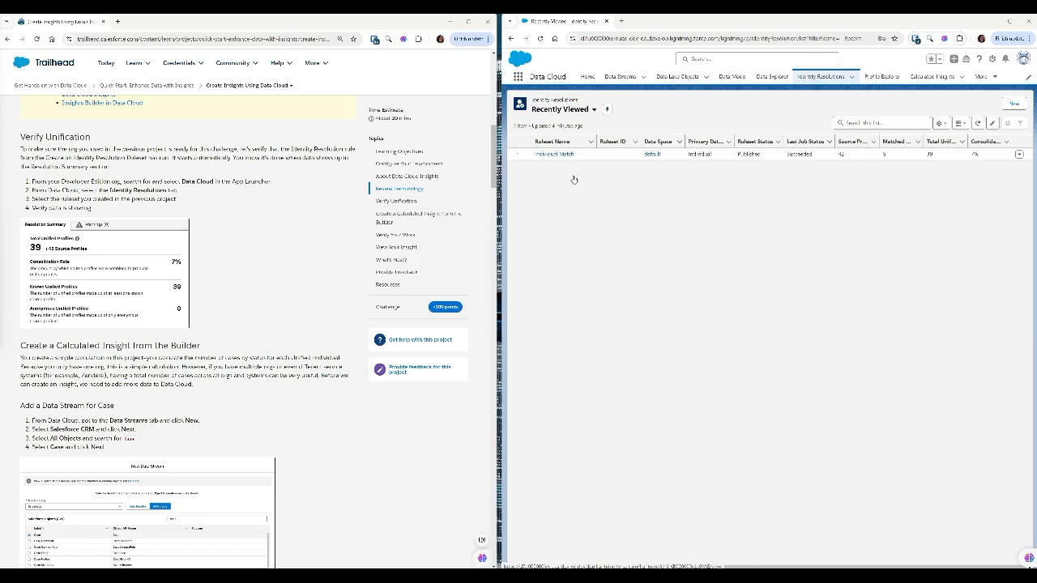
pyautogui.click(547, 154)
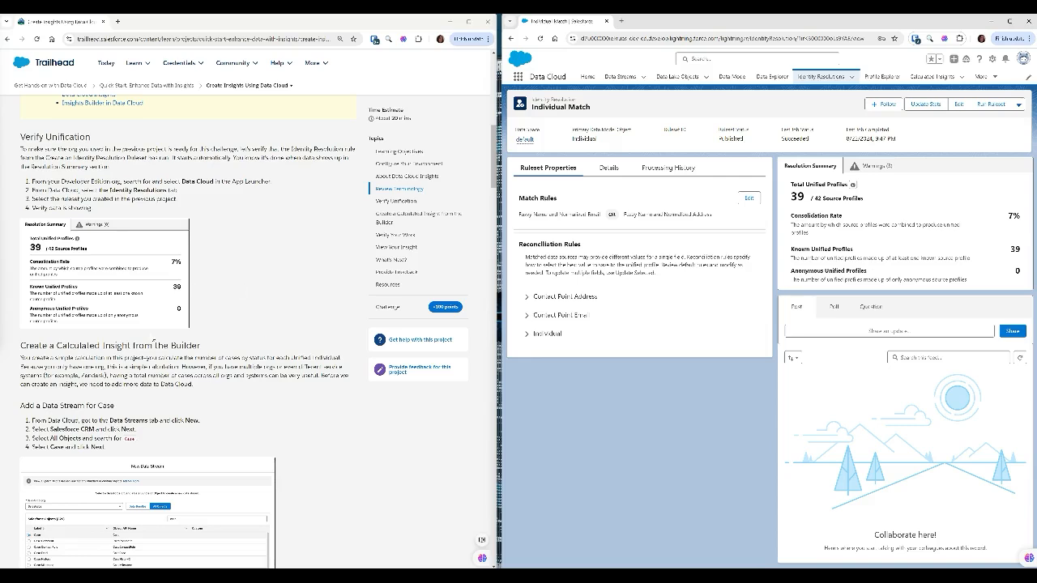
# - Start a new data stream that uses Salesforce CRM as its connected source
pyautogui.scroll(-3, 153, 341)
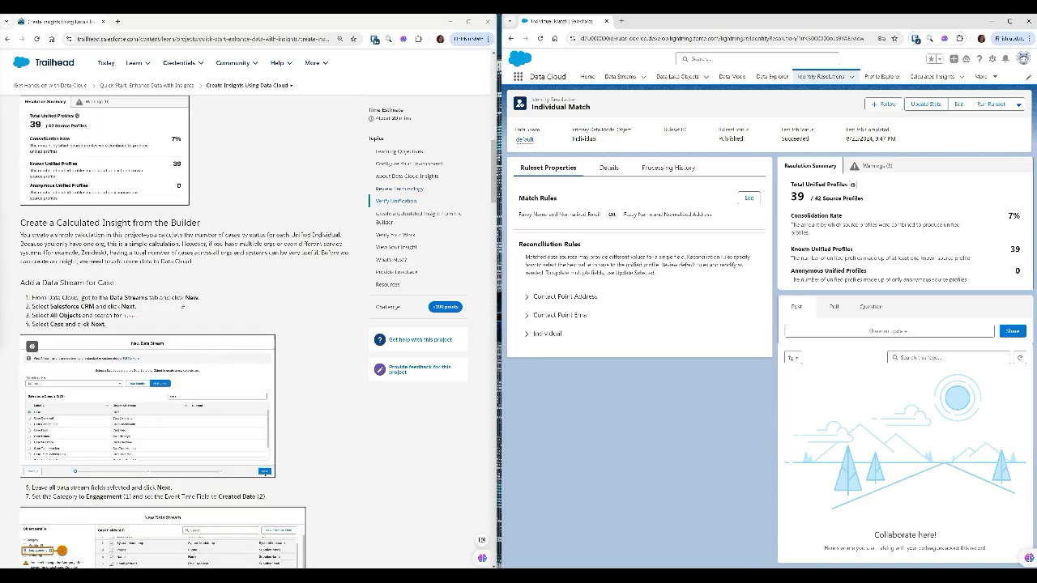
pyautogui.scroll(-2, 183, 307)
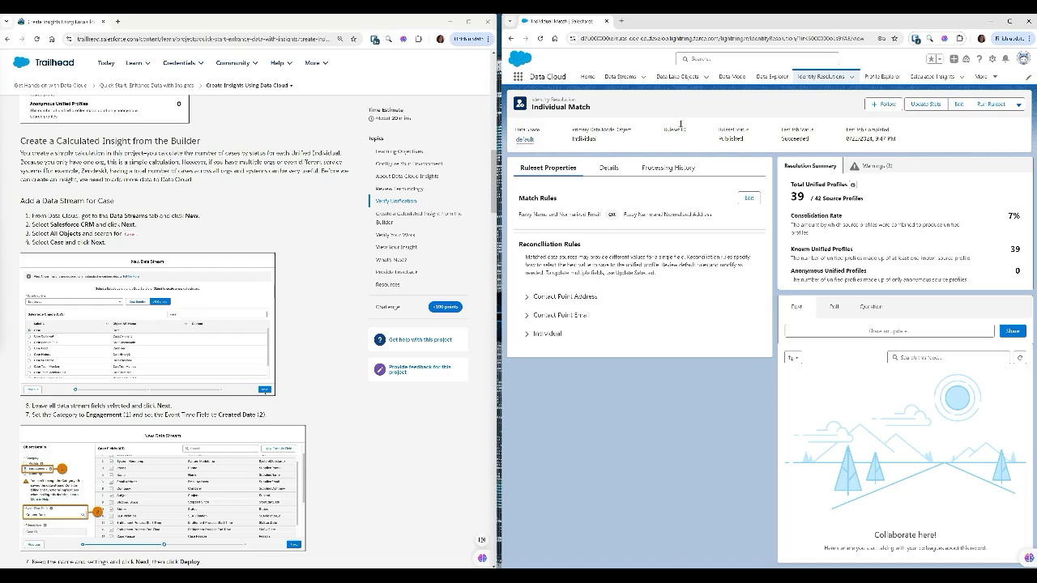
pyautogui.click(620, 77)
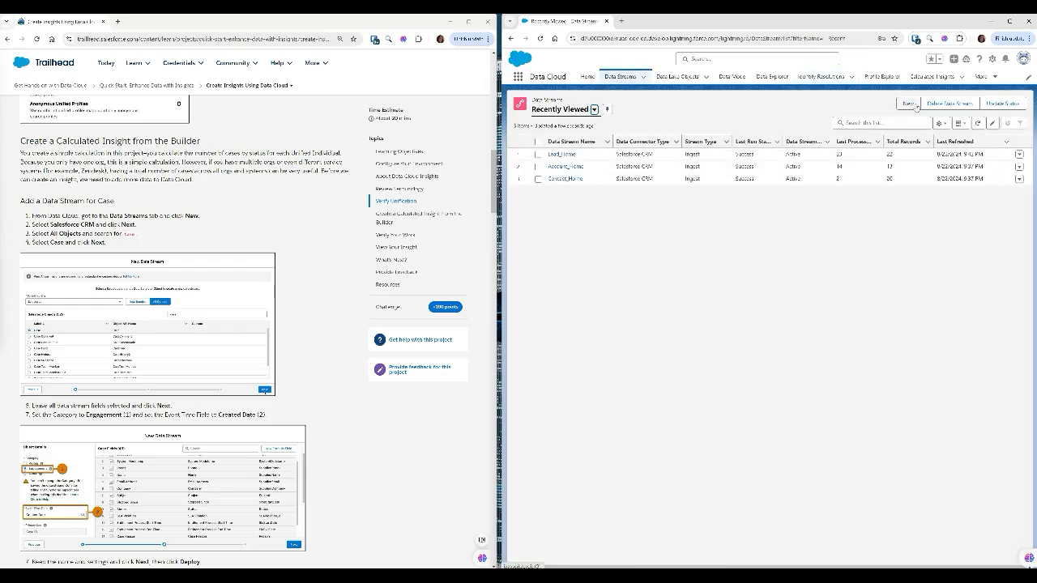
pyautogui.click(908, 104)
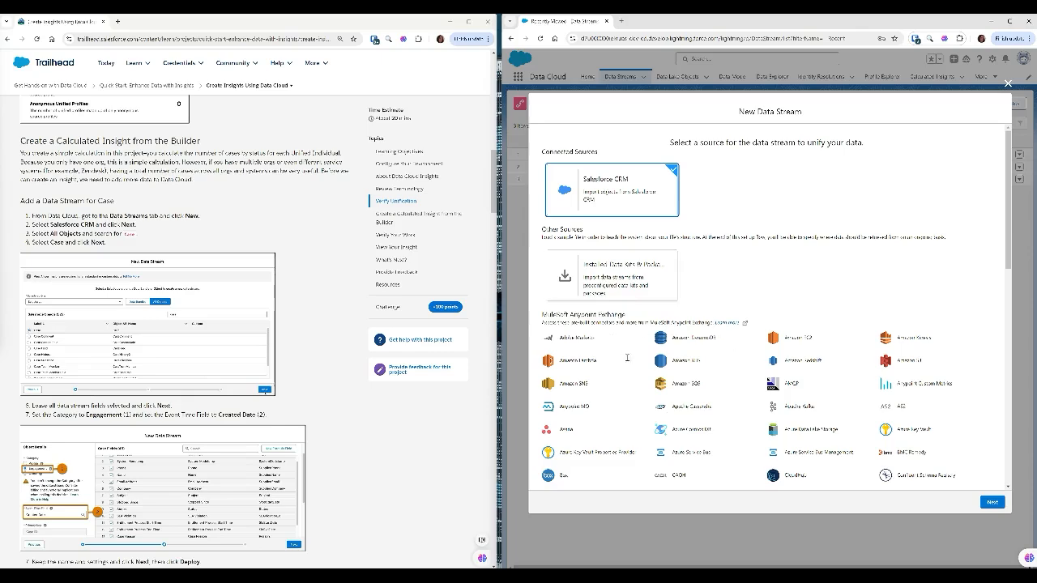
pyautogui.scroll(-1, 628, 358)
pyautogui.scroll(-15, 635, 421)
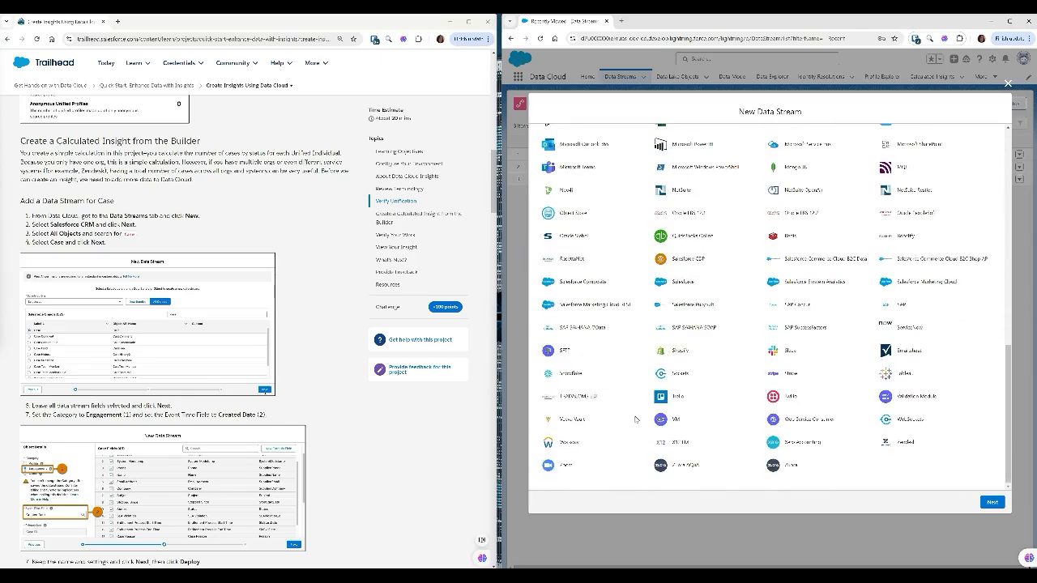
pyautogui.scroll(15, 635, 419)
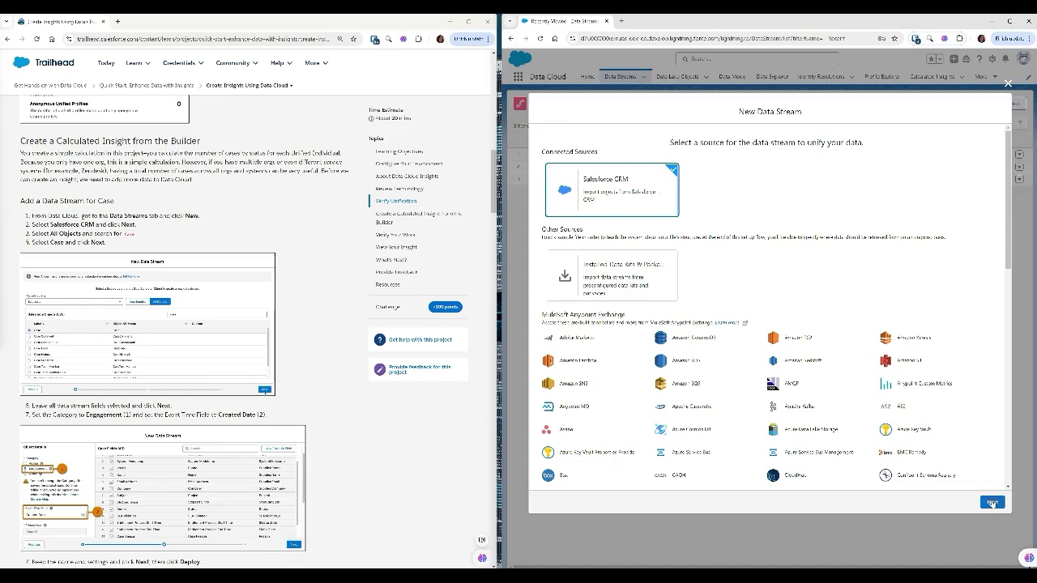
pyautogui.click(992, 503)
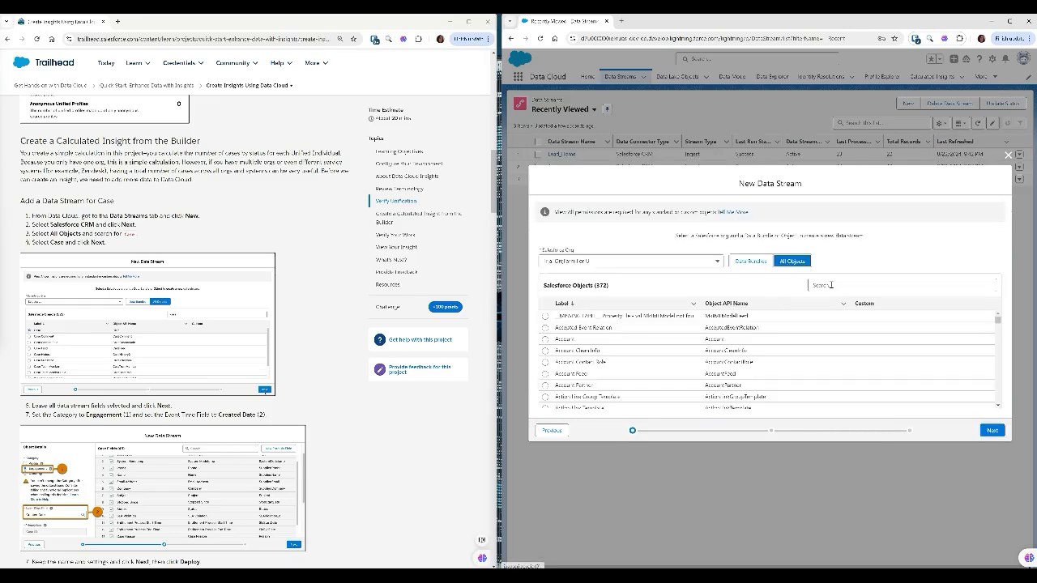
# - Search all Salesforce objects for "case" and choose the Case object for the data stream
pyautogui.click(830, 286)
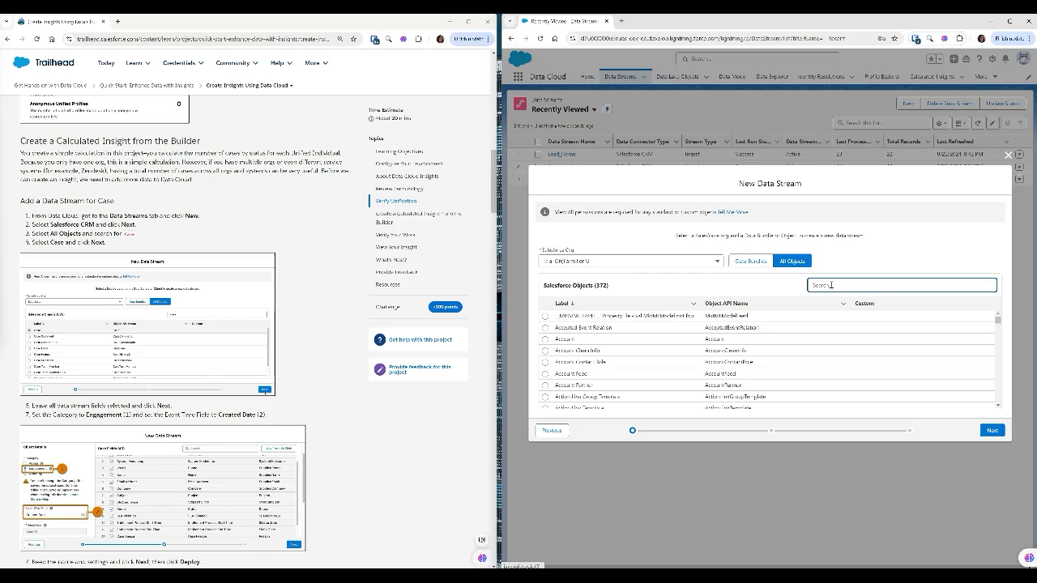
pyautogui.write('case')
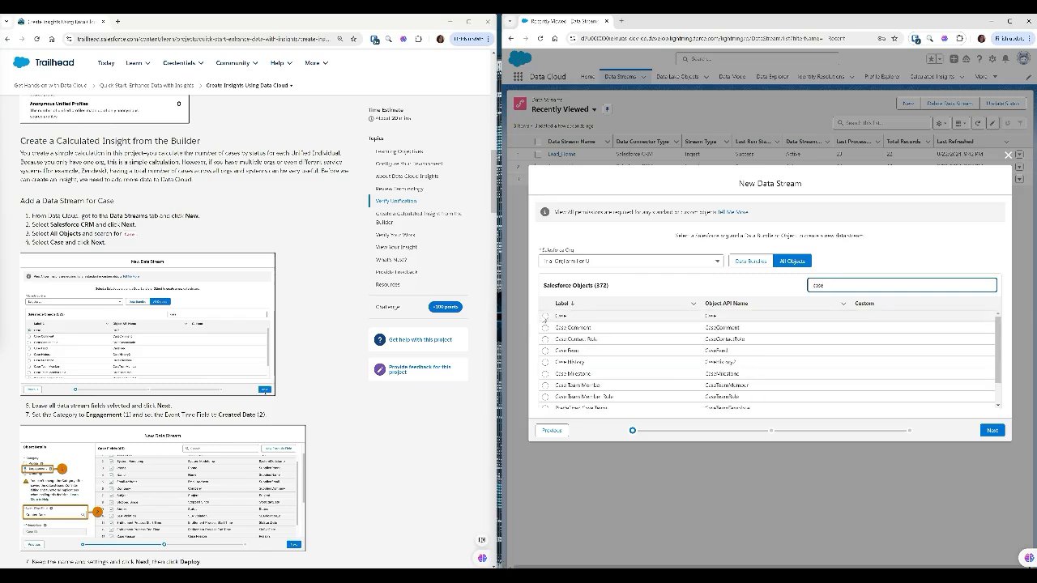
pyautogui.click(546, 317)
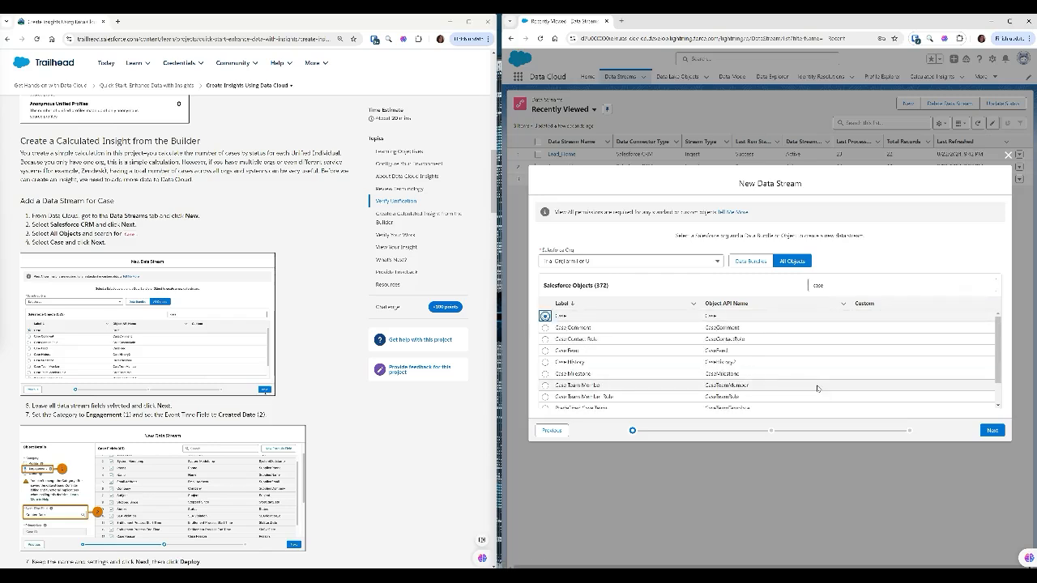
pyautogui.click(993, 430)
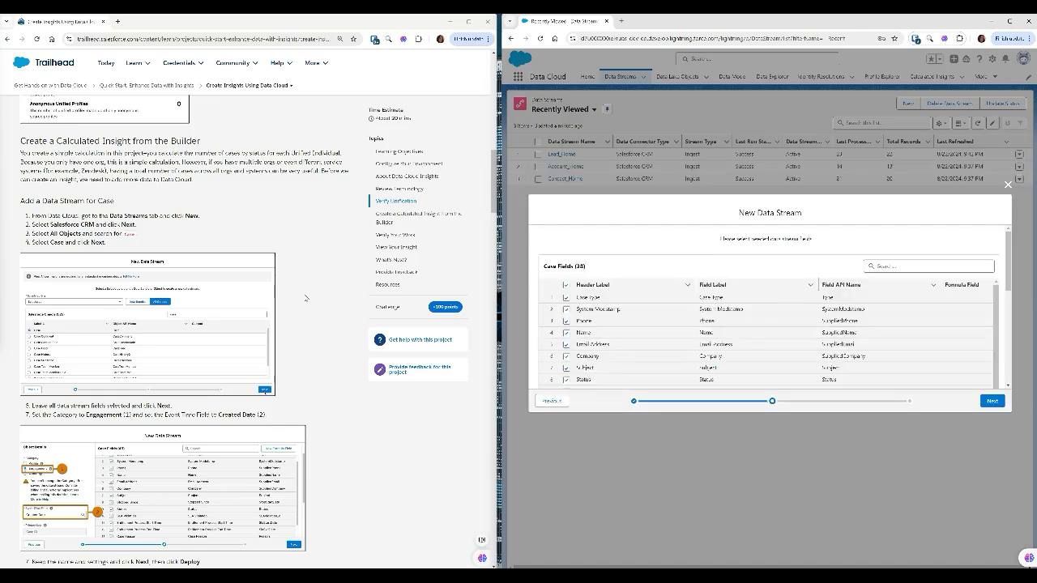
# - Review the Case fields, keep all of them selected and continue to the object details
pyautogui.scroll(-3, 305, 298)
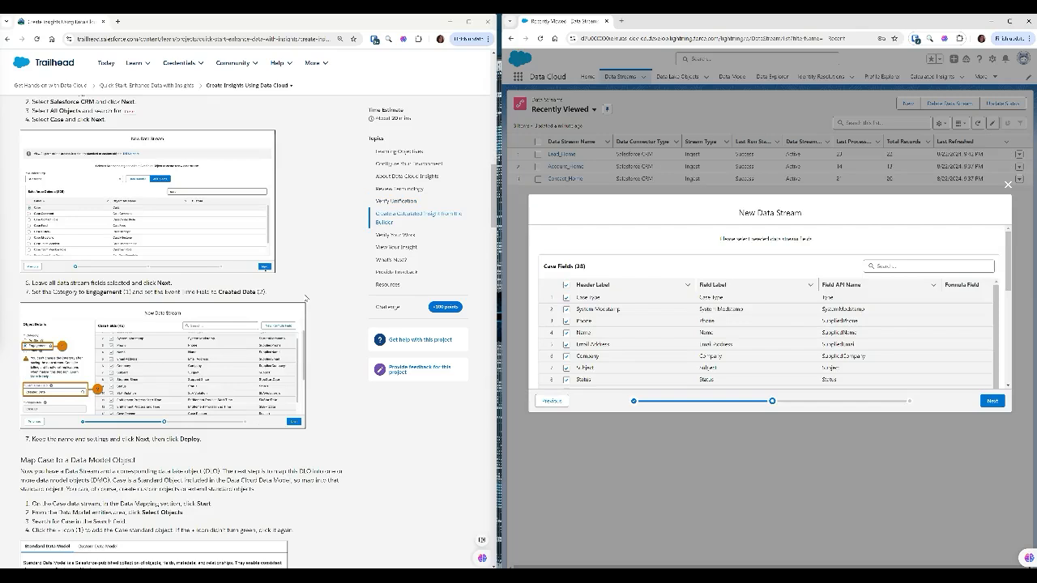
pyautogui.scroll(-2, 579, 325)
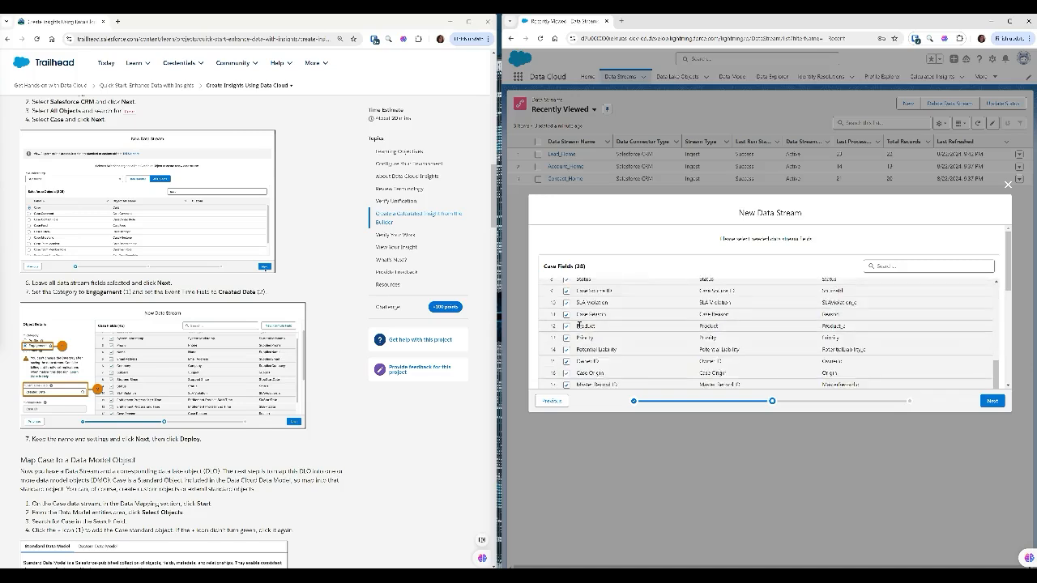
pyautogui.scroll(3, 579, 325)
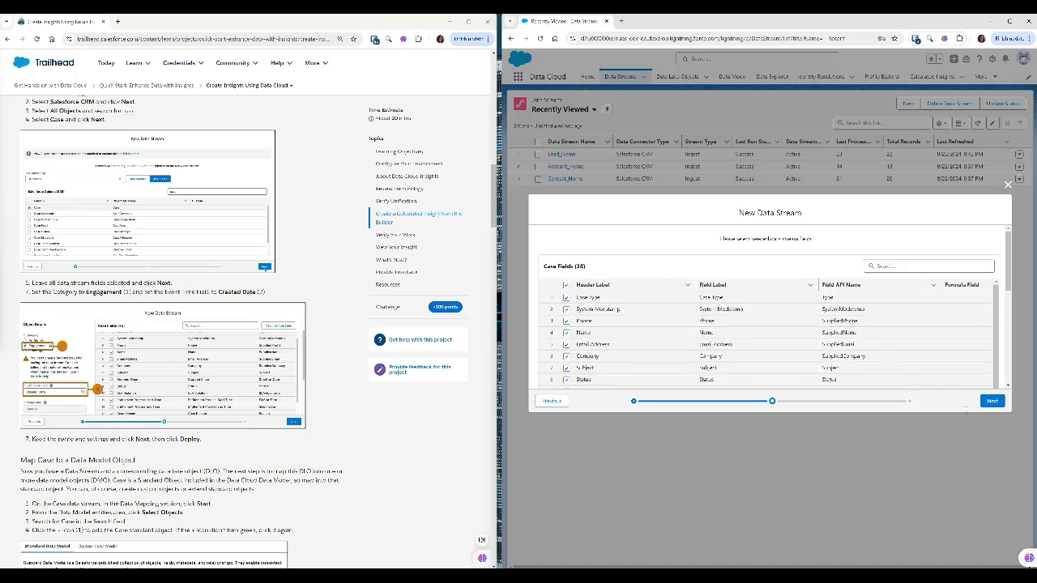
pyautogui.click(993, 401)
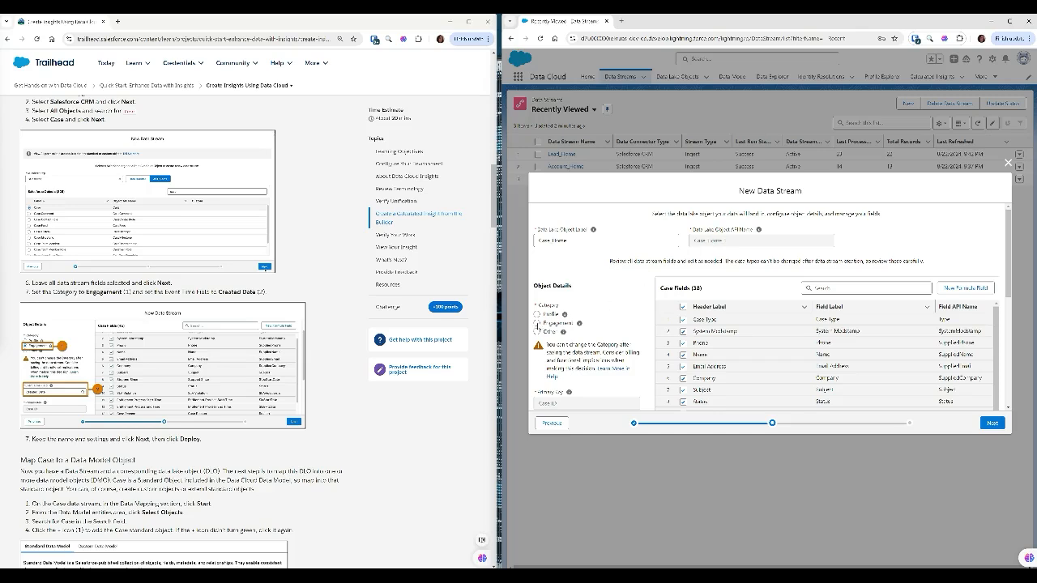
# - Set the Case data lake object's category to Engagement and its event time field to Created Date
pyautogui.click(537, 323)
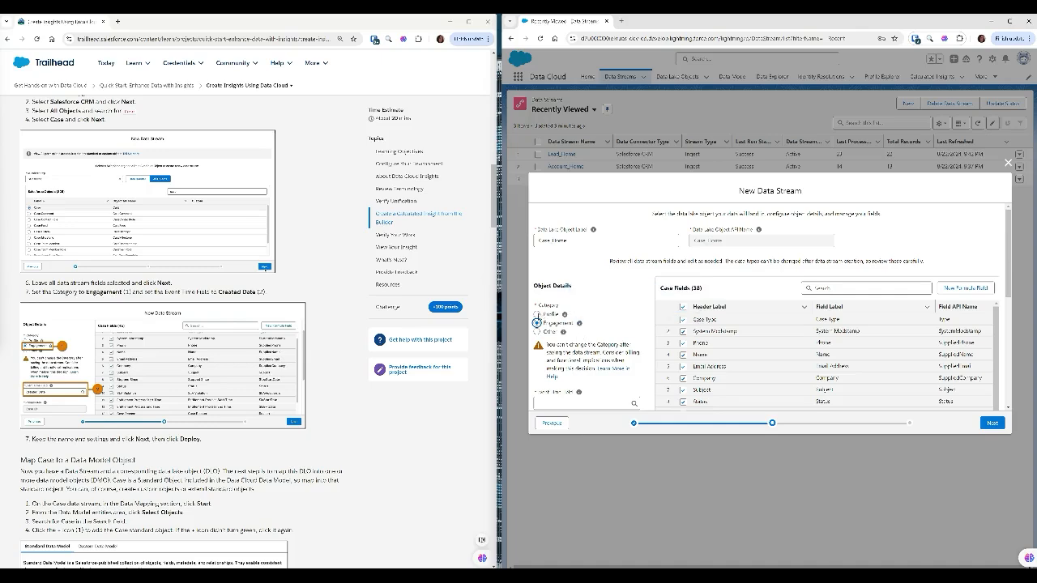
pyautogui.click(537, 313)
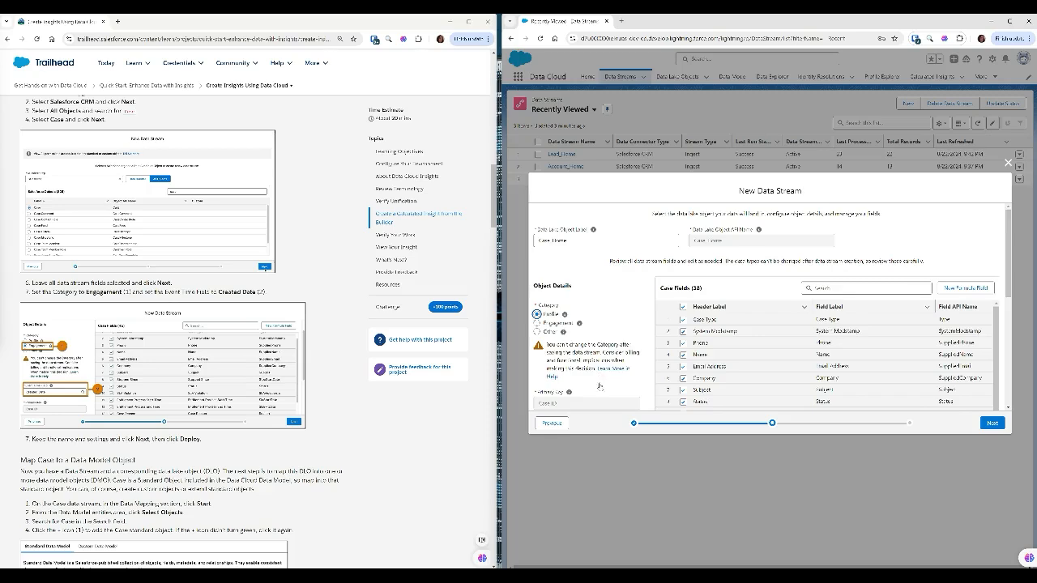
pyautogui.scroll(-1, 580, 393)
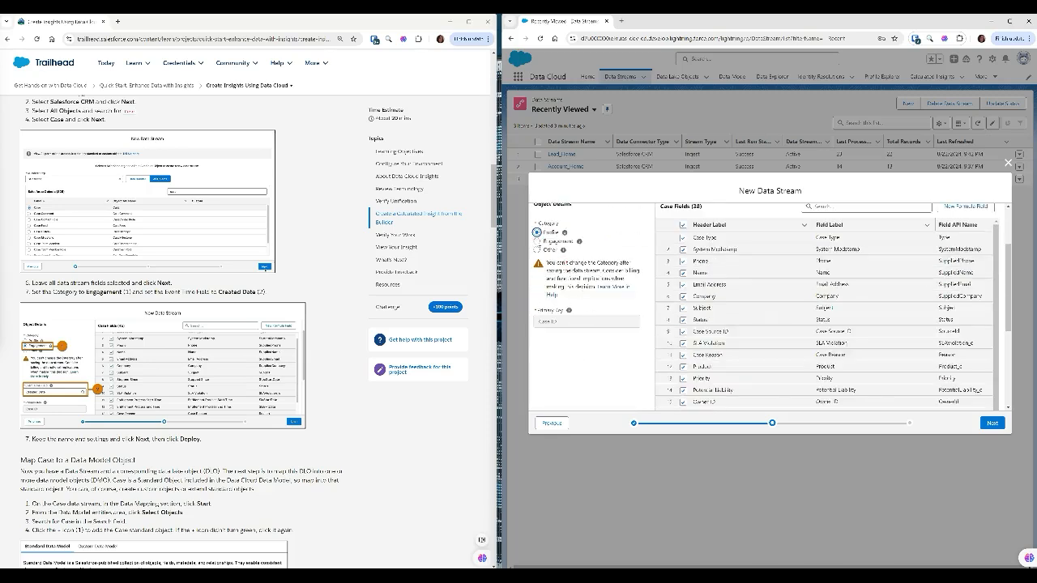
pyautogui.click(535, 241)
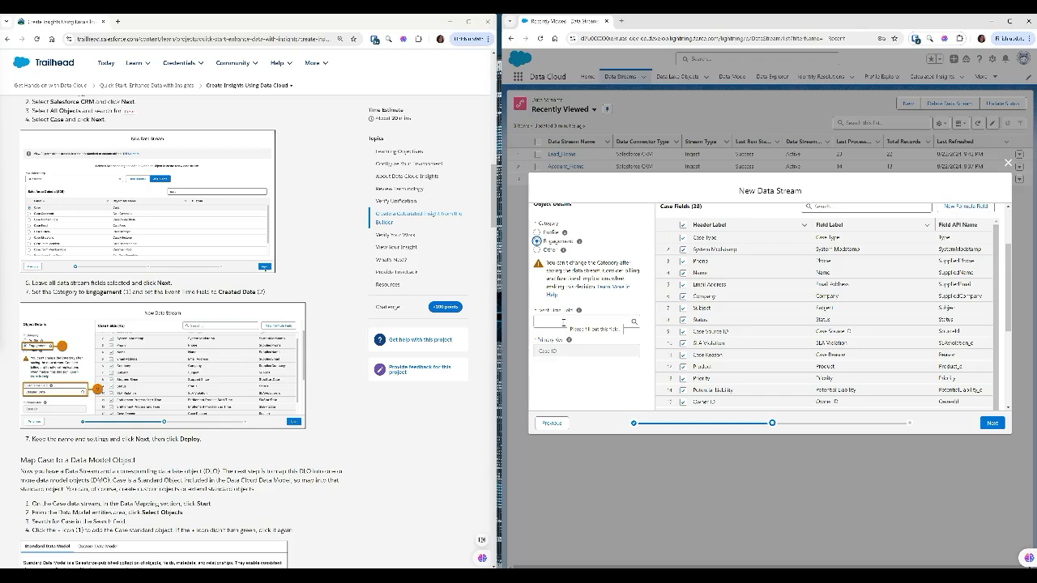
pyautogui.click(563, 322)
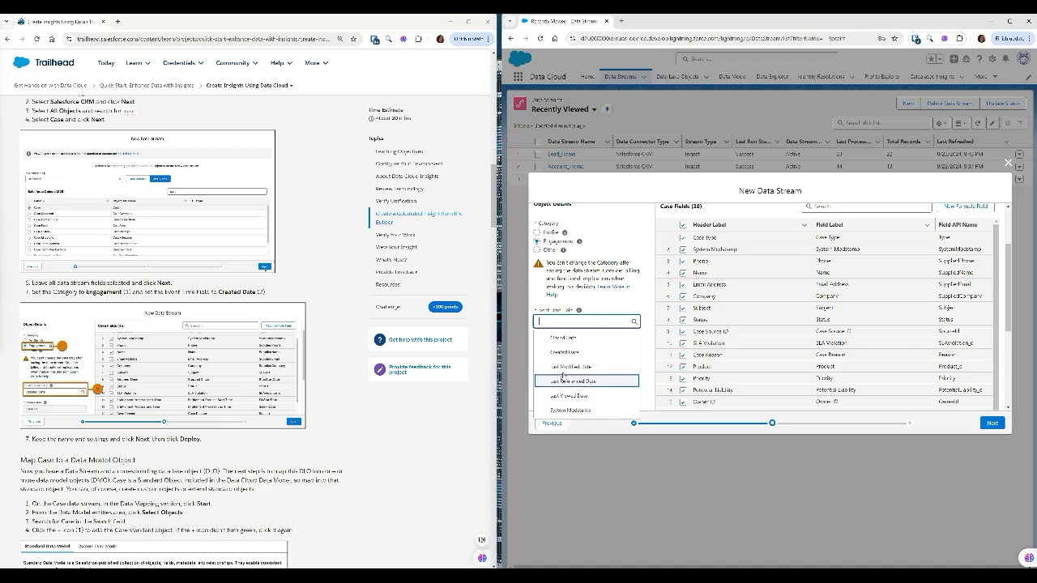
pyautogui.click(562, 353)
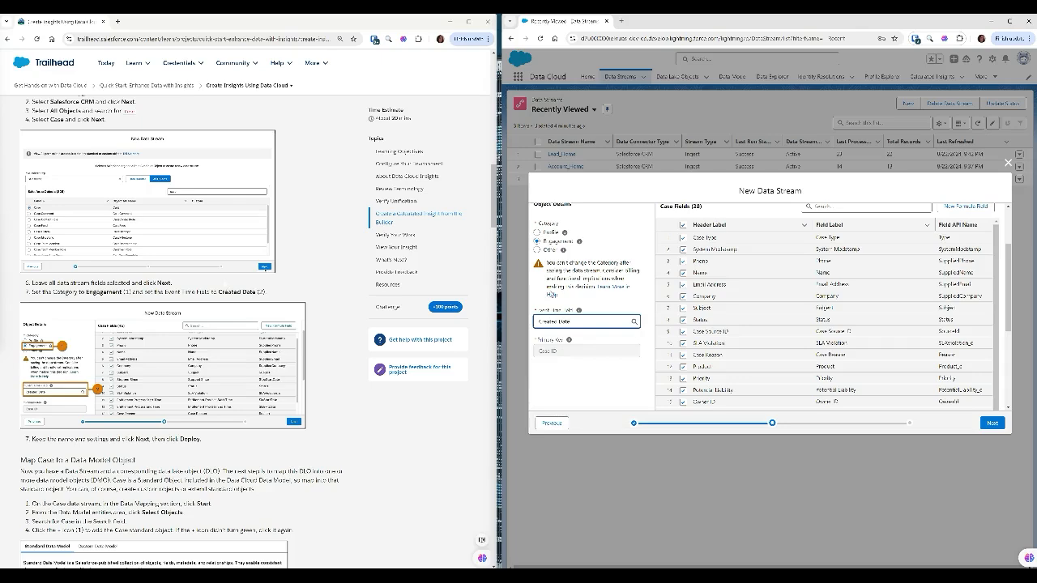
# - Deploy the Case data stream with its default name and settings, and read the instructions for mapping Case
pyautogui.click(996, 424)
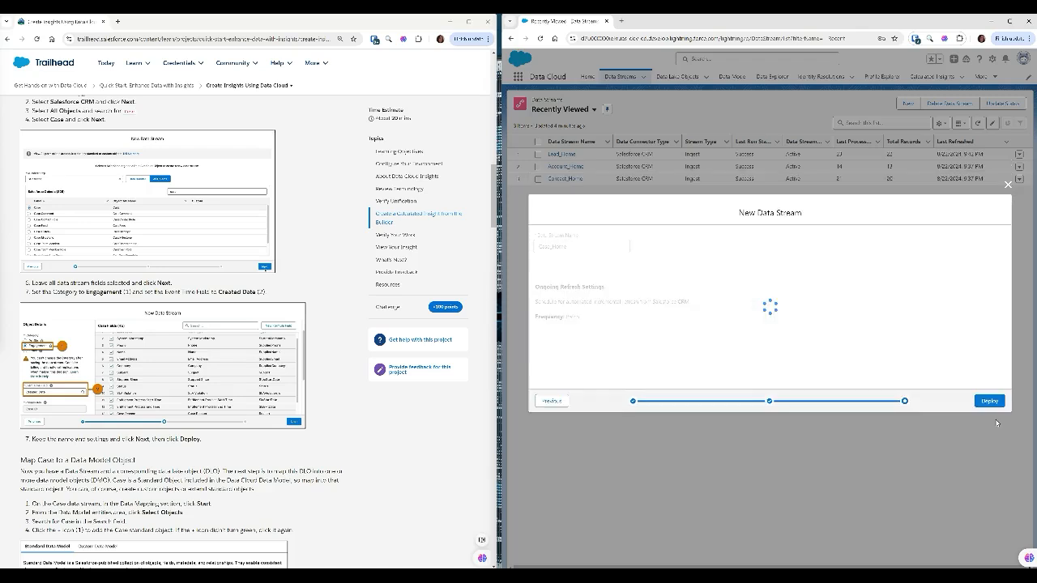
pyautogui.click(984, 402)
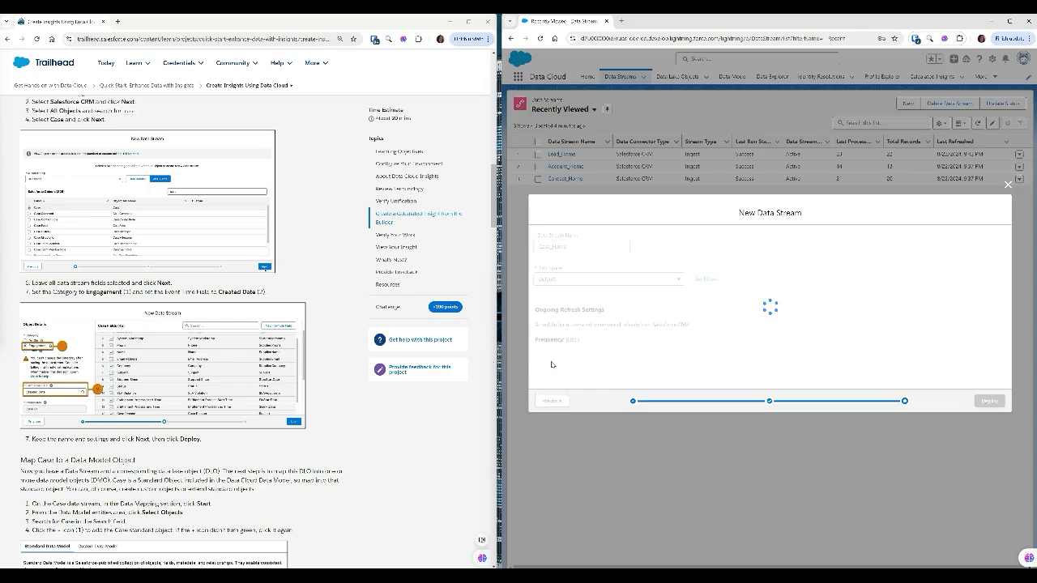
pyautogui.scroll(-1, 337, 375)
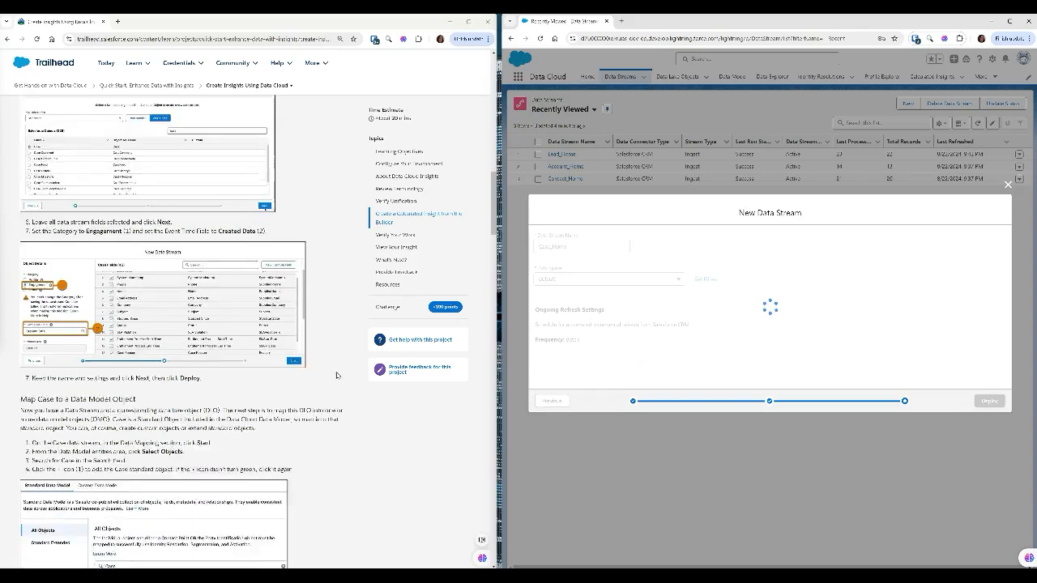
pyautogui.scroll(-3, 337, 375)
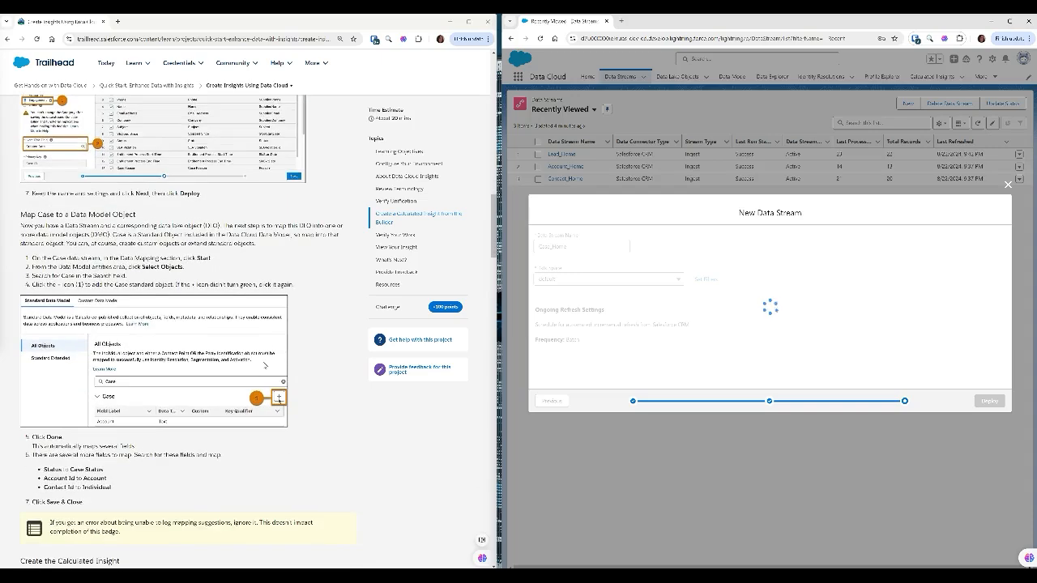
pyautogui.scroll(-1, 265, 365)
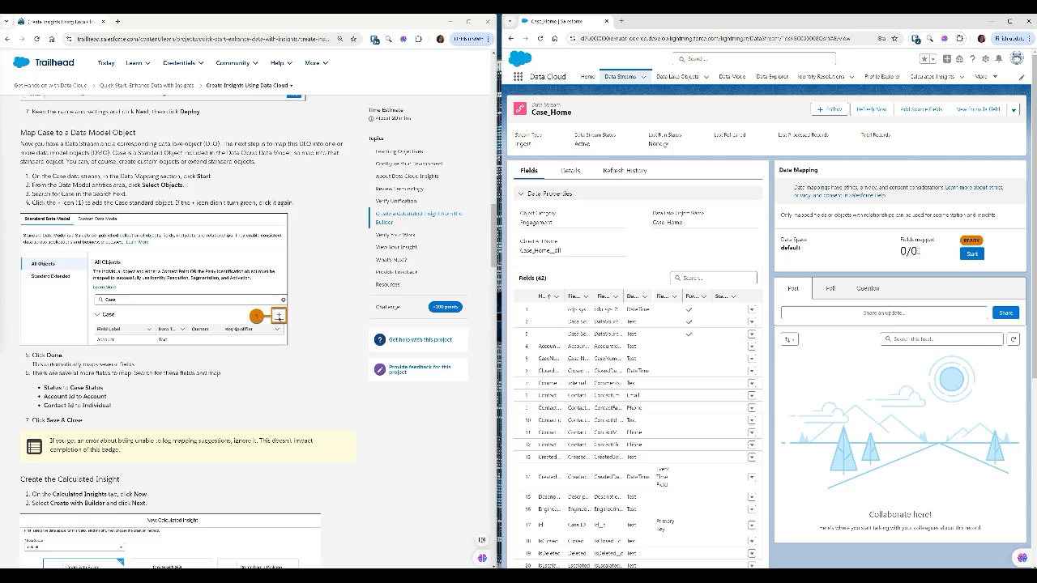
# - Start the data mapping of the Case_Home stream and look through its unmapped source fields
pyautogui.click(974, 254)
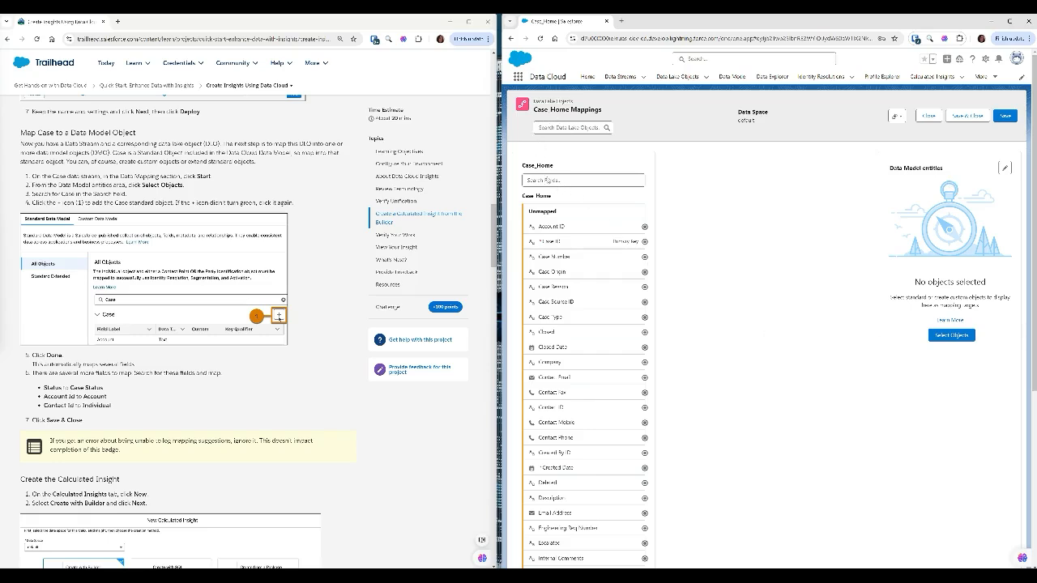
pyautogui.scroll(-3, 581, 528)
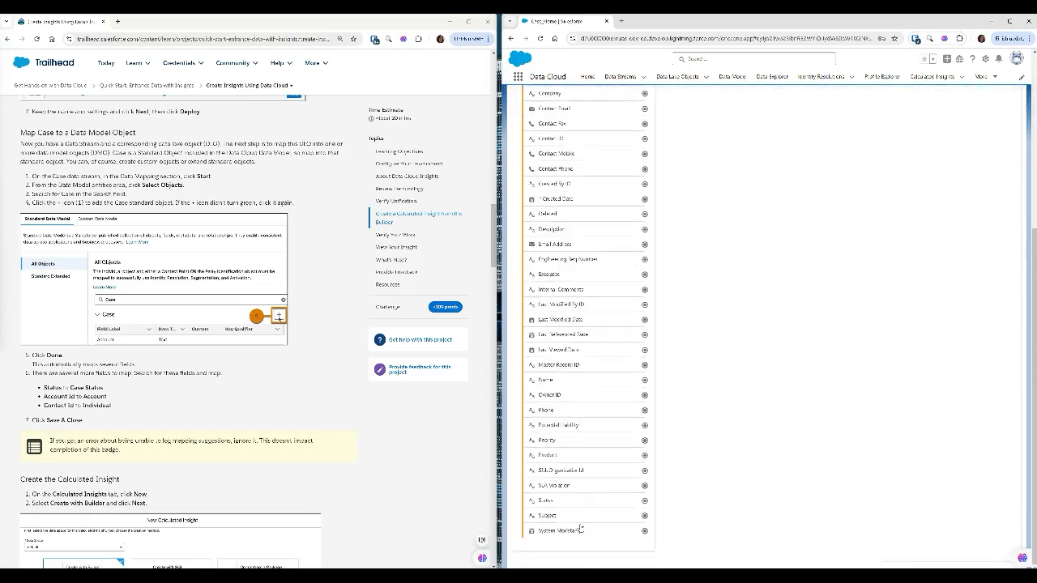
pyautogui.scroll(3, 580, 528)
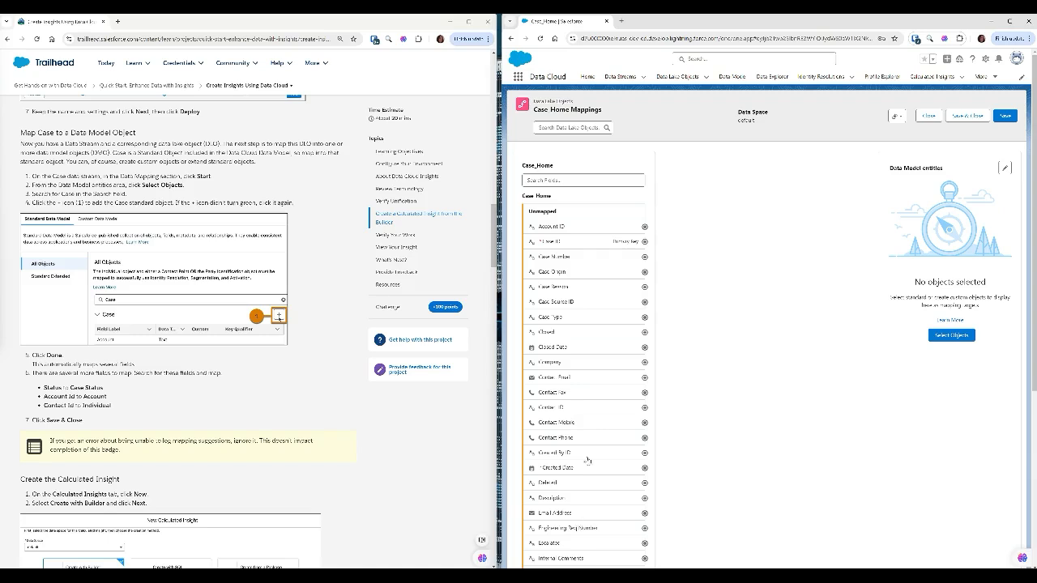
# - Search the standard data model for "case" and add the Case object as the mapping target for Case_Home
pyautogui.click(958, 337)
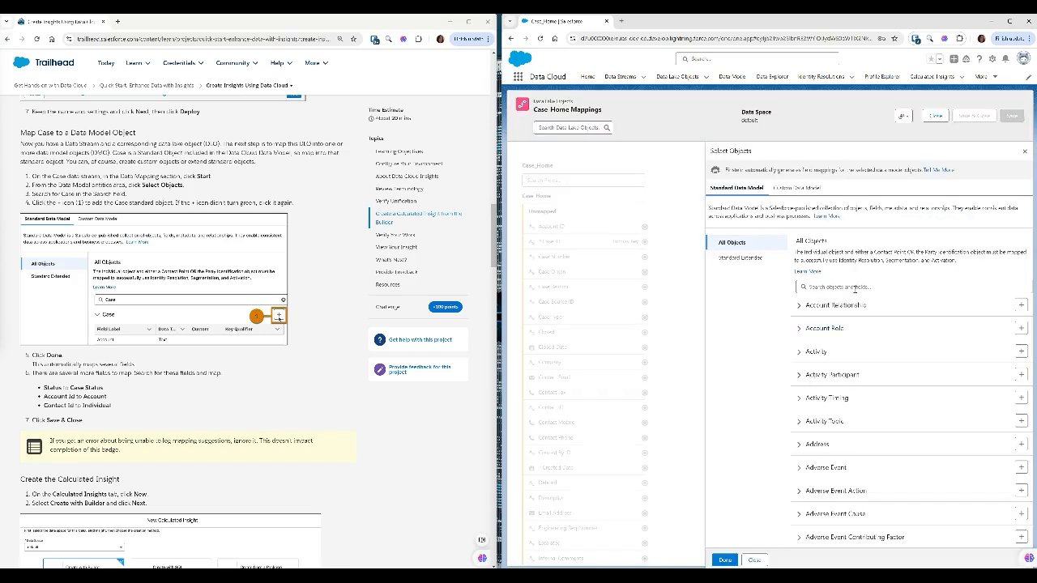
pyautogui.click(855, 288)
pyautogui.write('case')
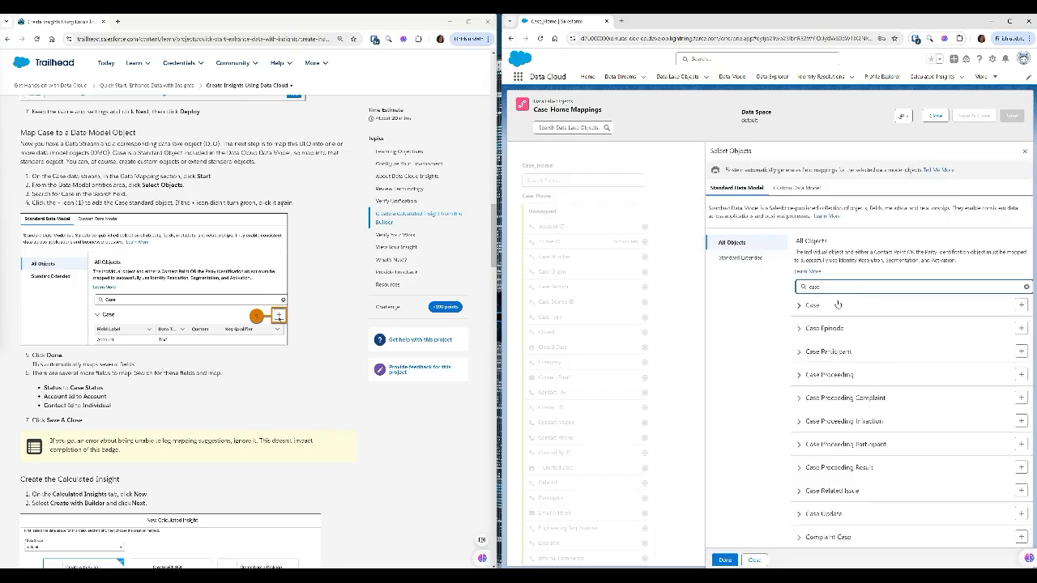
pyautogui.click(813, 306)
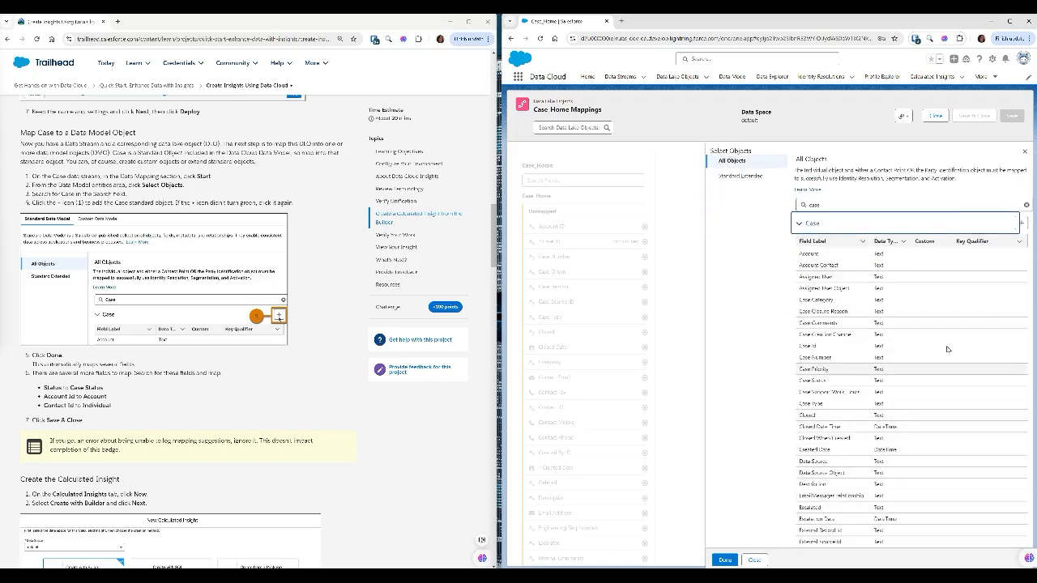
pyautogui.click(1022, 305)
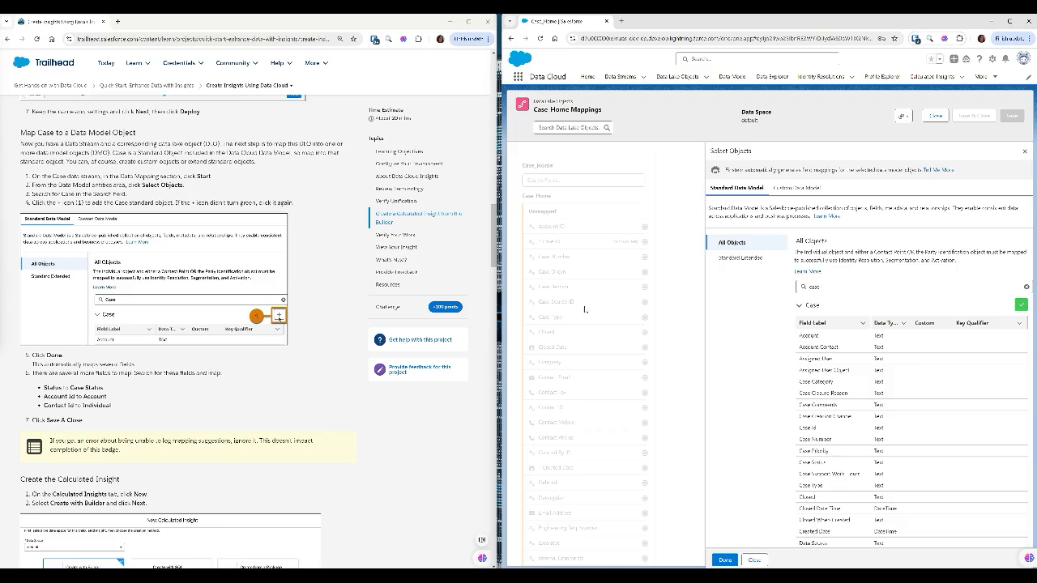
pyautogui.click(725, 561)
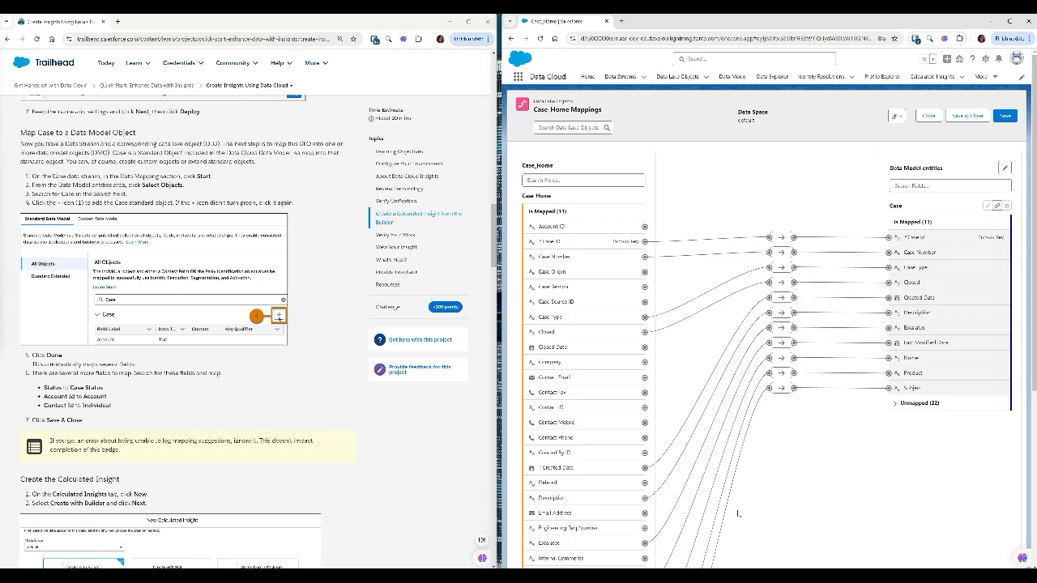
# - Look through the automatic field mappings between Case_Home and Case, and expand the list of Case's unmapped fields
pyautogui.scroll(-5, 737, 512)
pyautogui.scroll(-2, 751, 512)
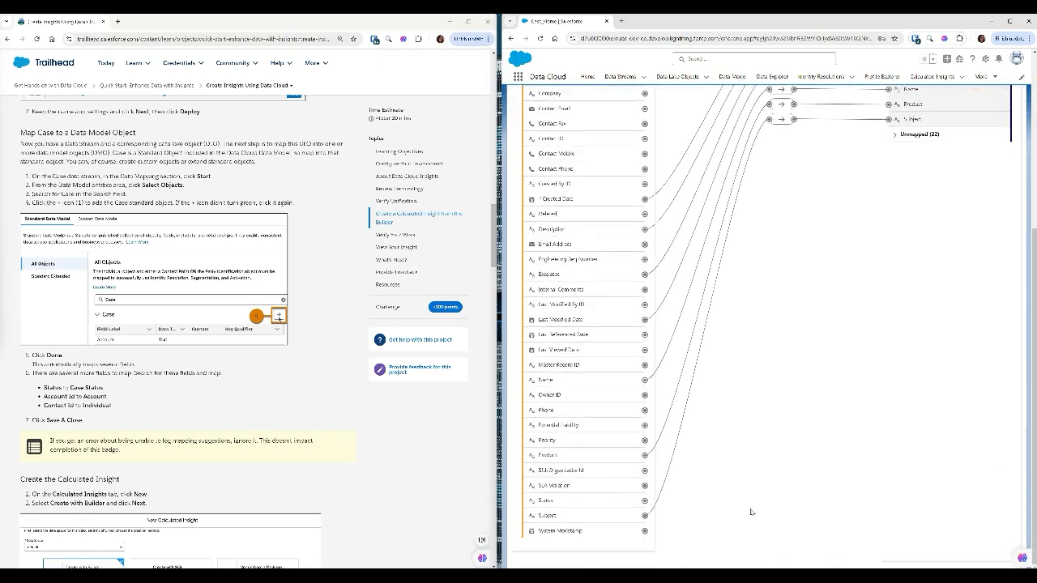
pyautogui.scroll(1, 752, 512)
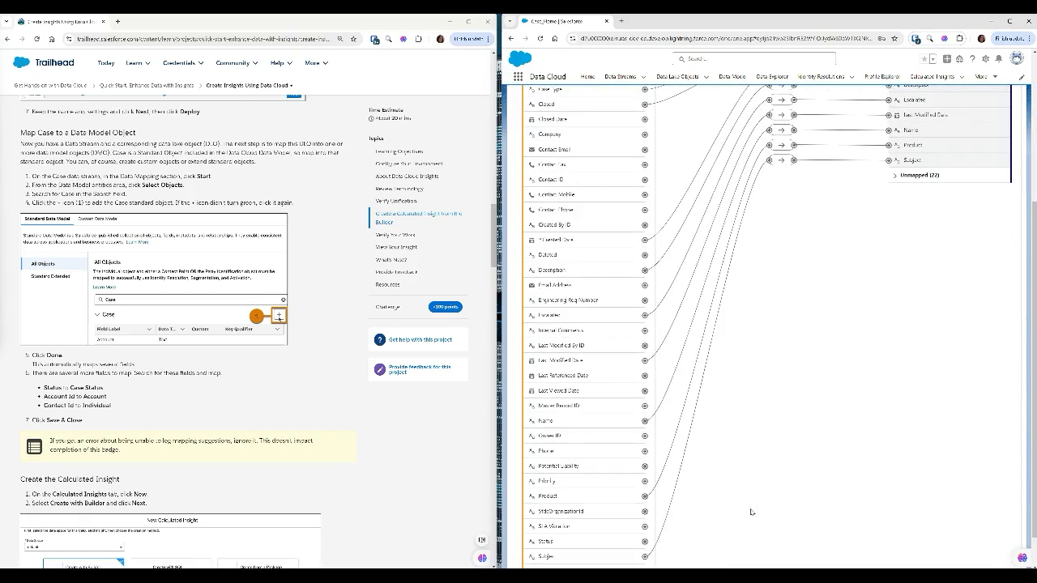
pyautogui.scroll(4, 751, 512)
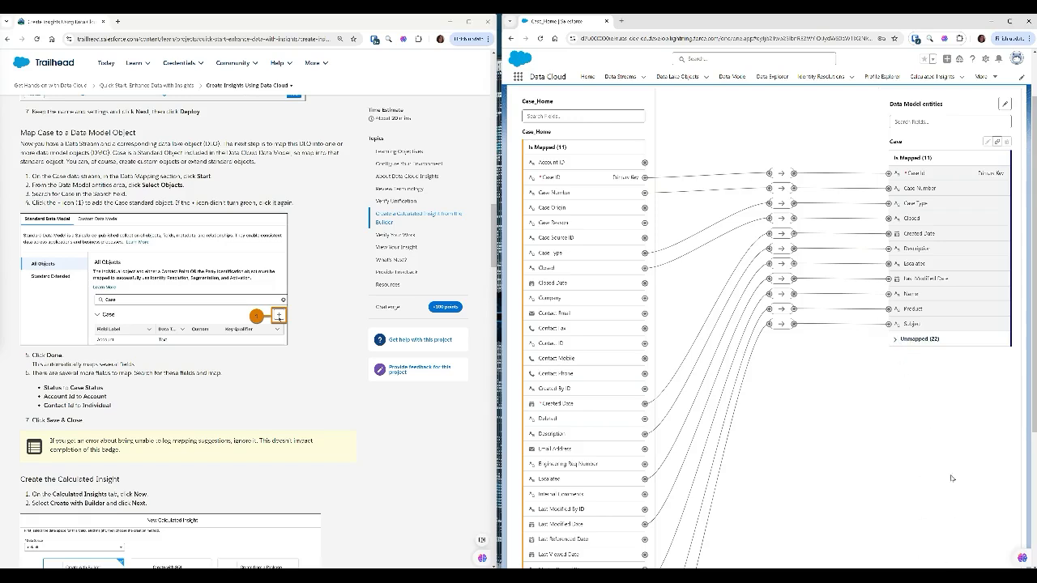
pyautogui.click(911, 340)
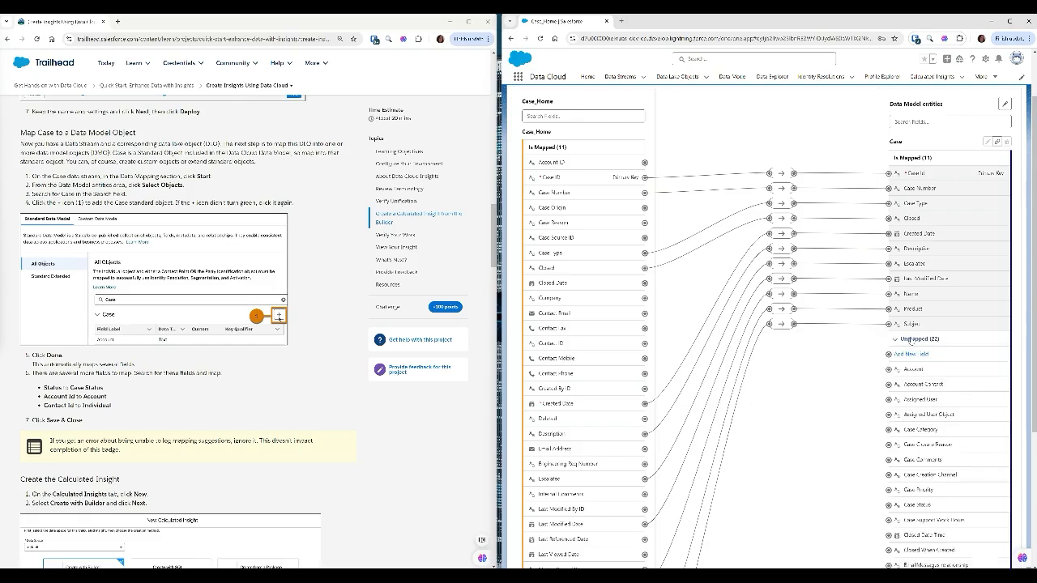
pyautogui.scroll(-3, 955, 465)
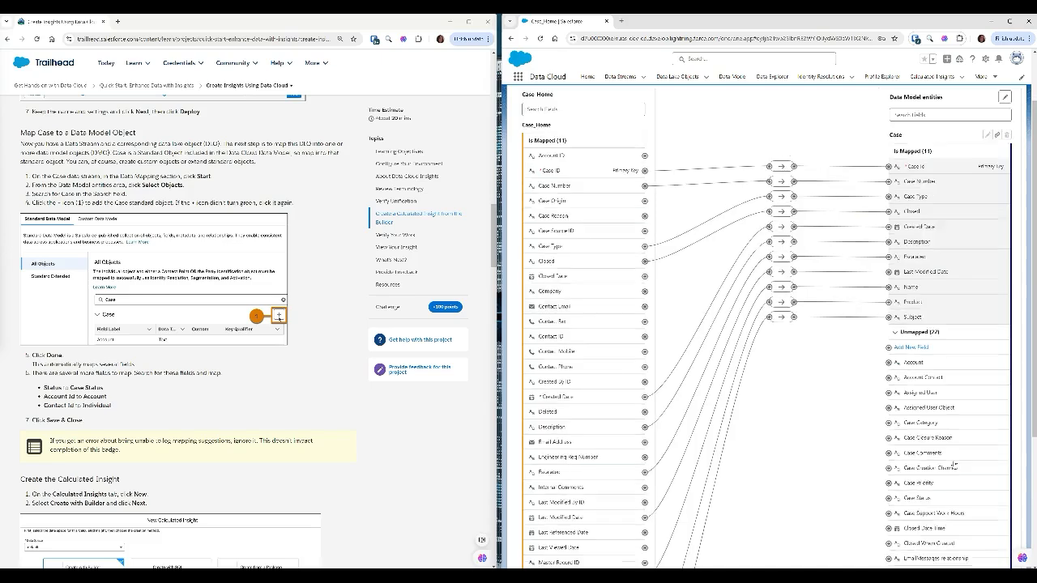
pyautogui.scroll(1, 955, 465)
pyautogui.scroll(-1, 954, 465)
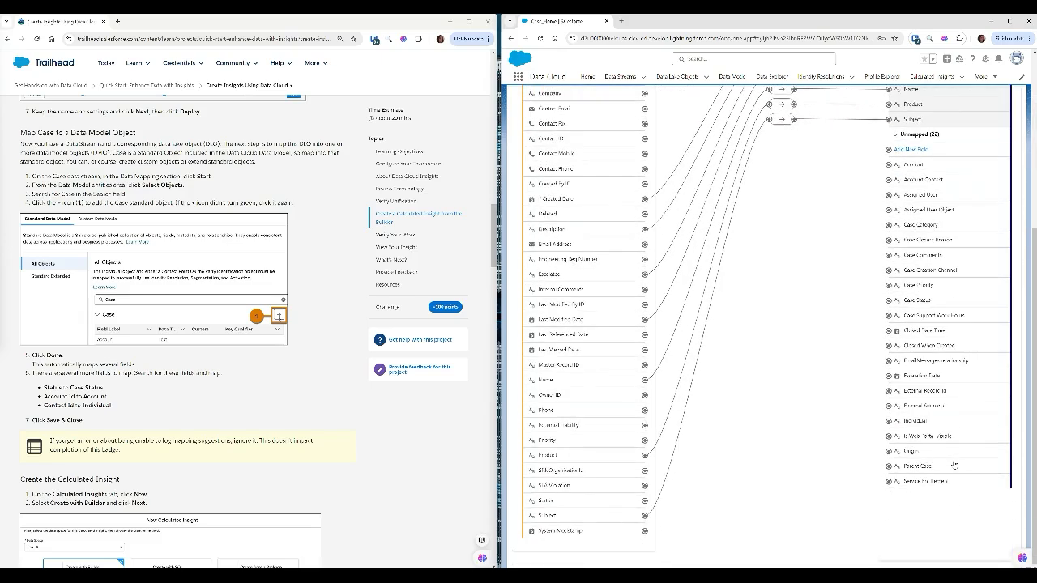
pyautogui.scroll(2, 954, 465)
pyautogui.scroll(2, 954, 426)
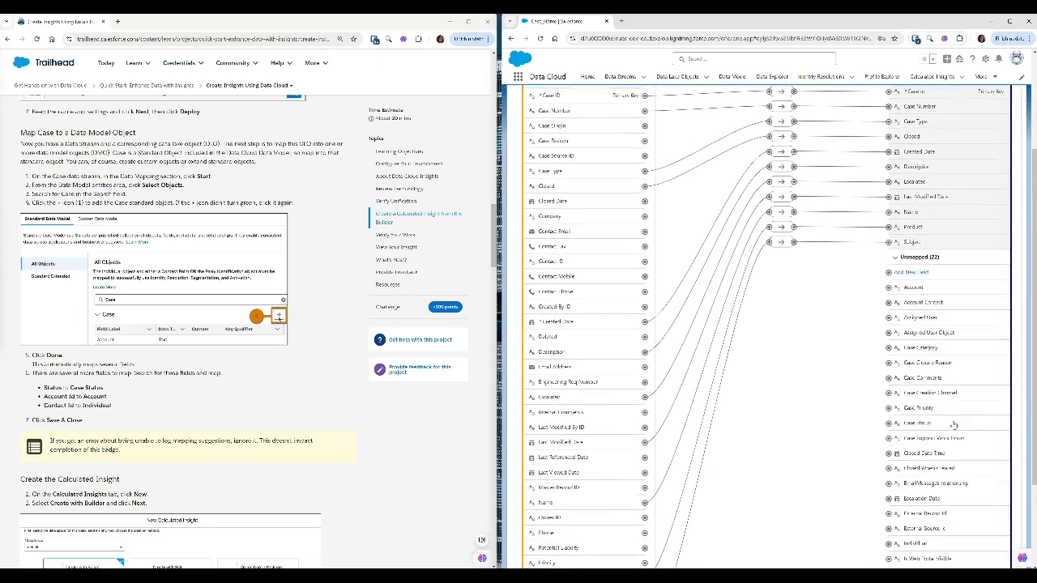
pyautogui.scroll(2, 932, 324)
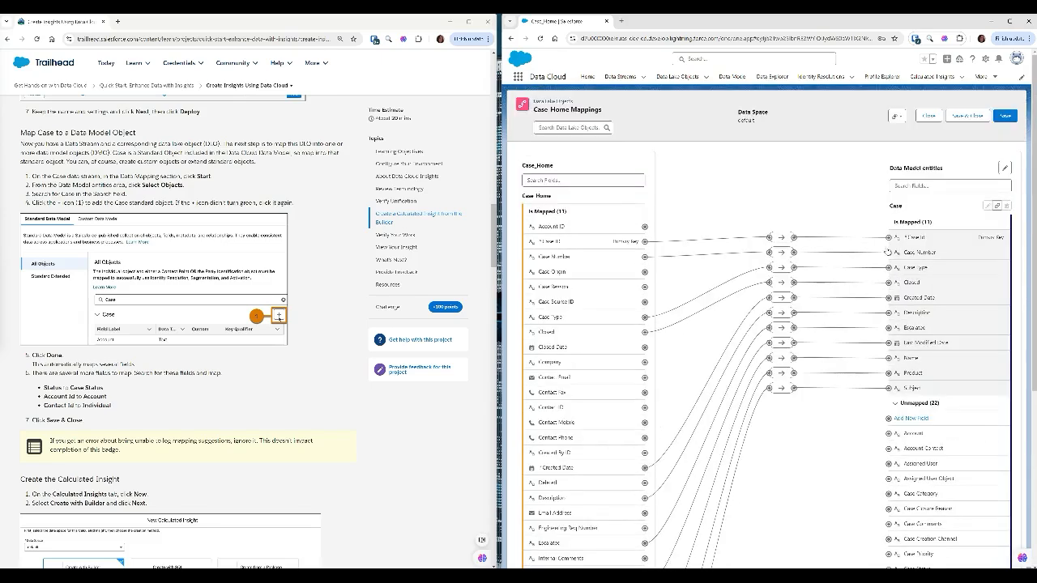
# - Filter the data model fields by "case status" and map the source field Status to Case Status
pyautogui.click(900, 186)
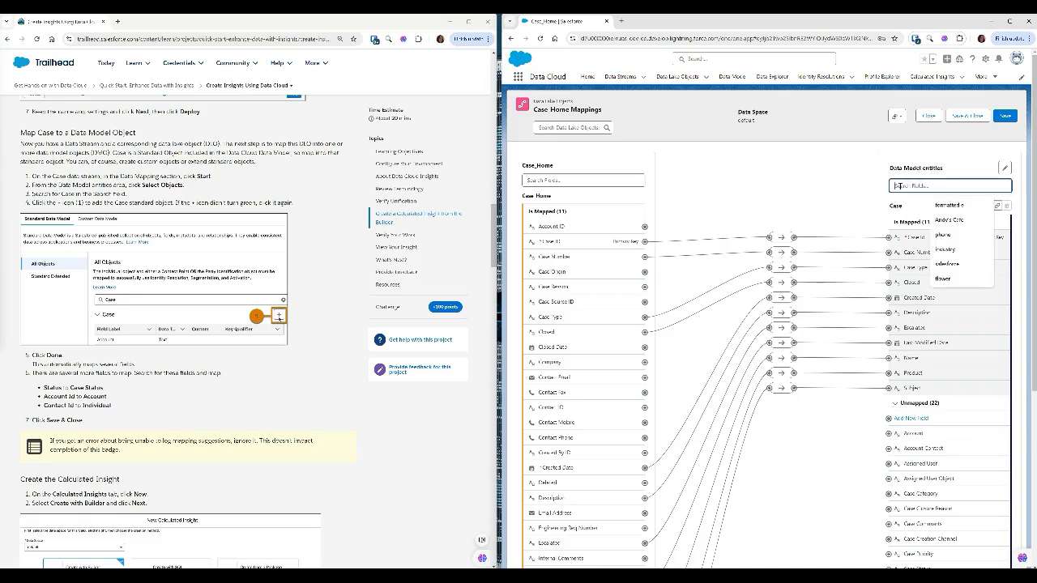
pyautogui.write('case')
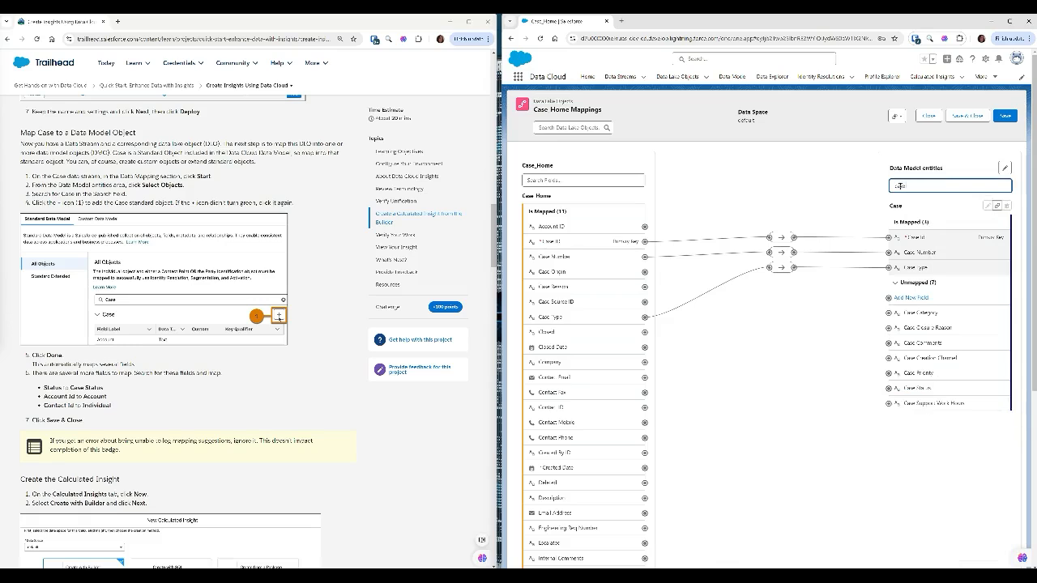
pyautogui.write(' status')
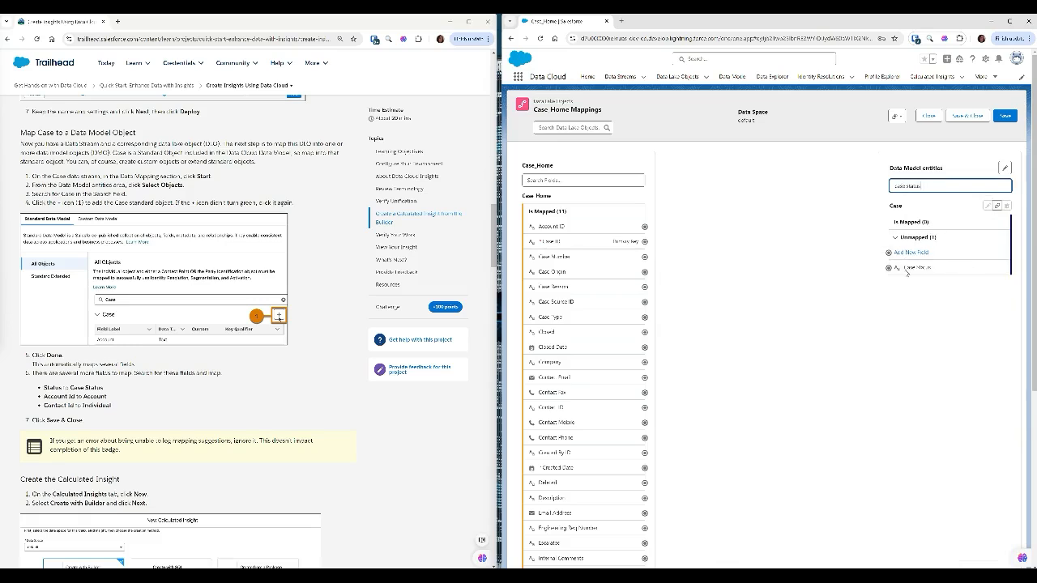
pyautogui.scroll(-1, 572, 461)
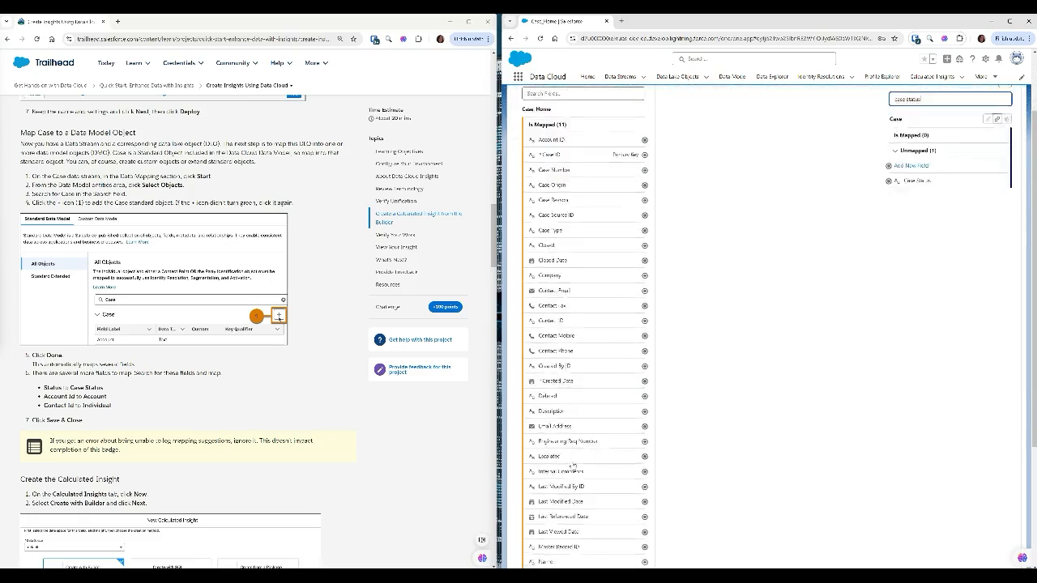
pyautogui.scroll(-2, 572, 466)
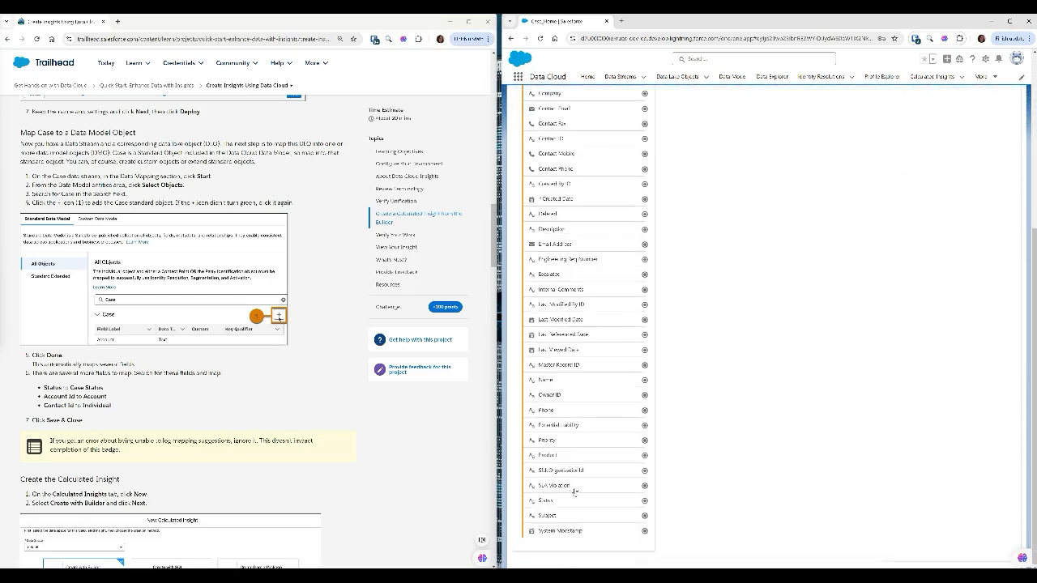
pyautogui.click(645, 502)
pyautogui.click(622, 489)
pyautogui.click(645, 504)
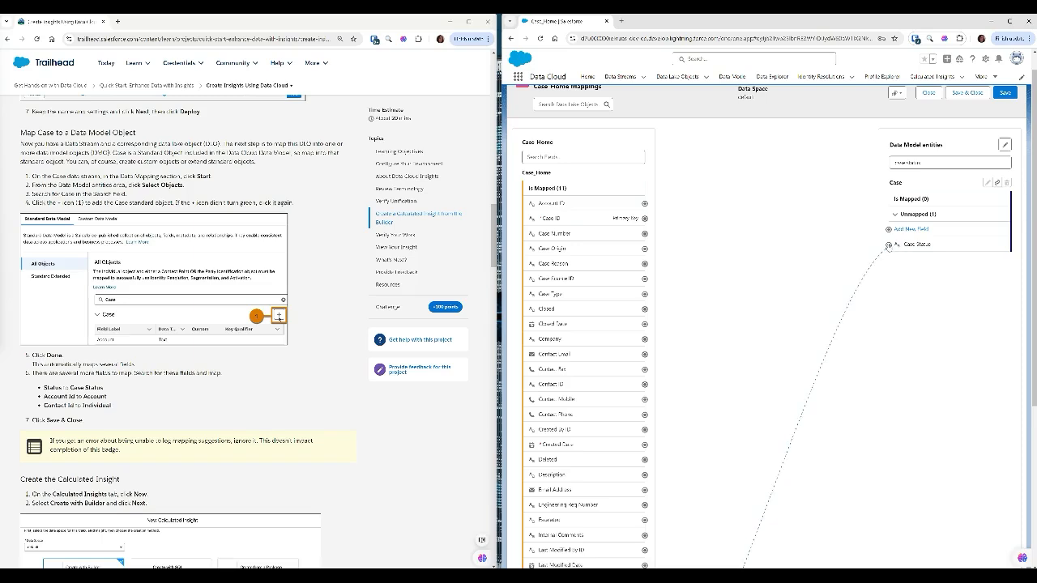
pyautogui.click(889, 245)
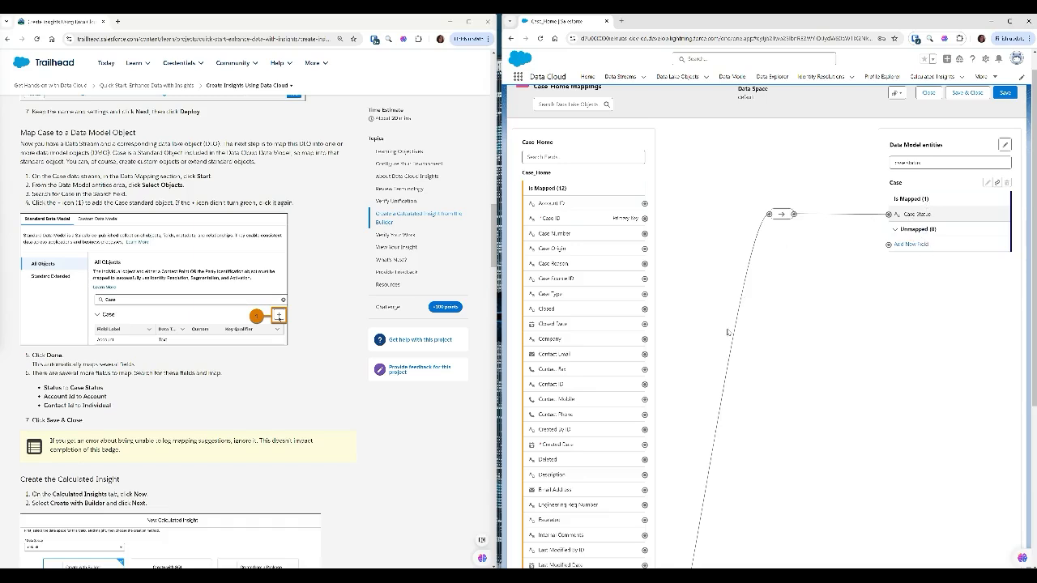
# - Trace the connection into Case Status back to its source field and check its mapping details without deleting it
pyautogui.scroll(-2, 677, 543)
pyautogui.scroll(-1, 669, 549)
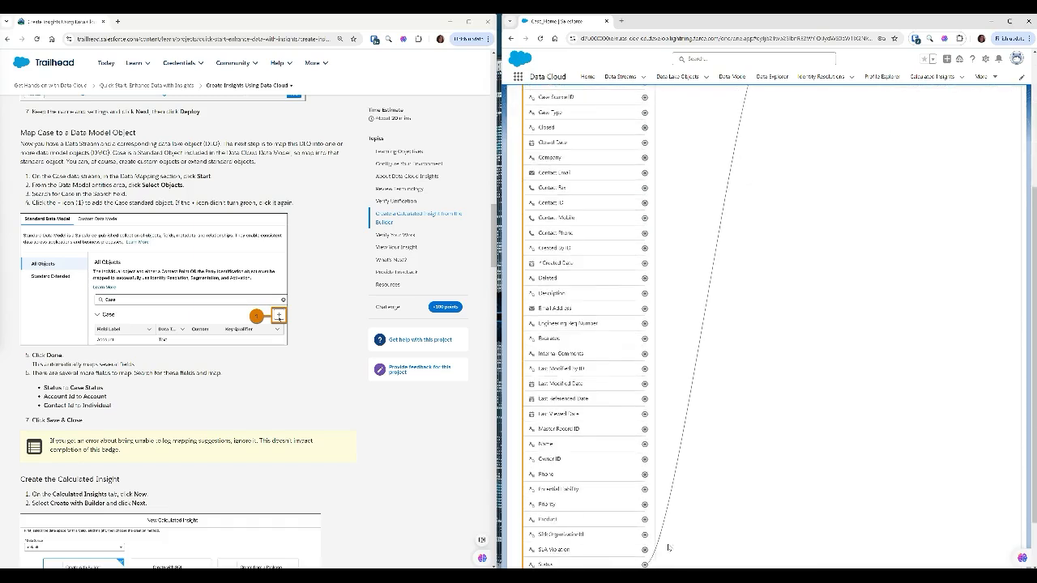
pyautogui.scroll(3, 714, 453)
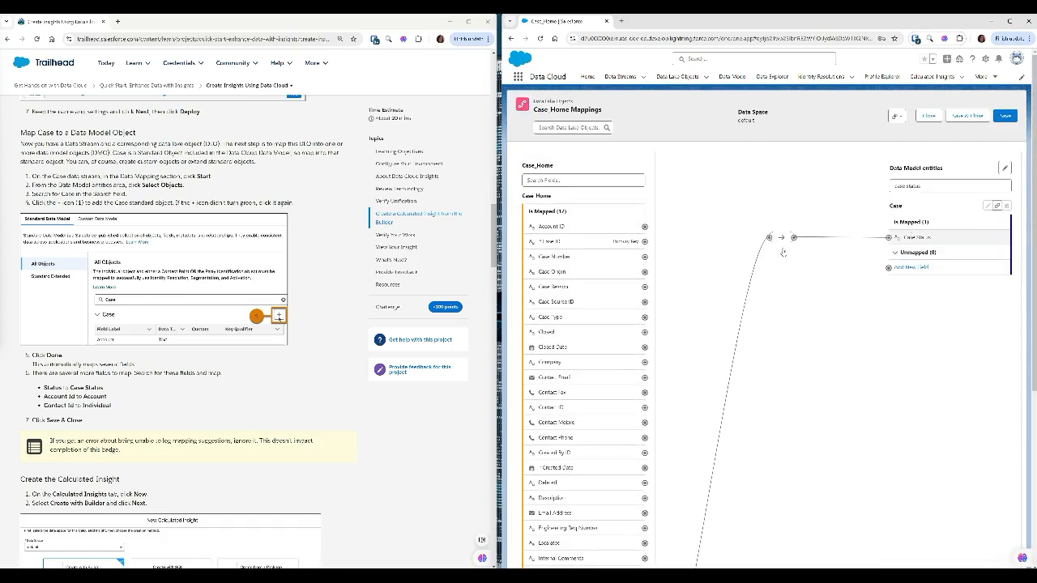
pyautogui.click(782, 238)
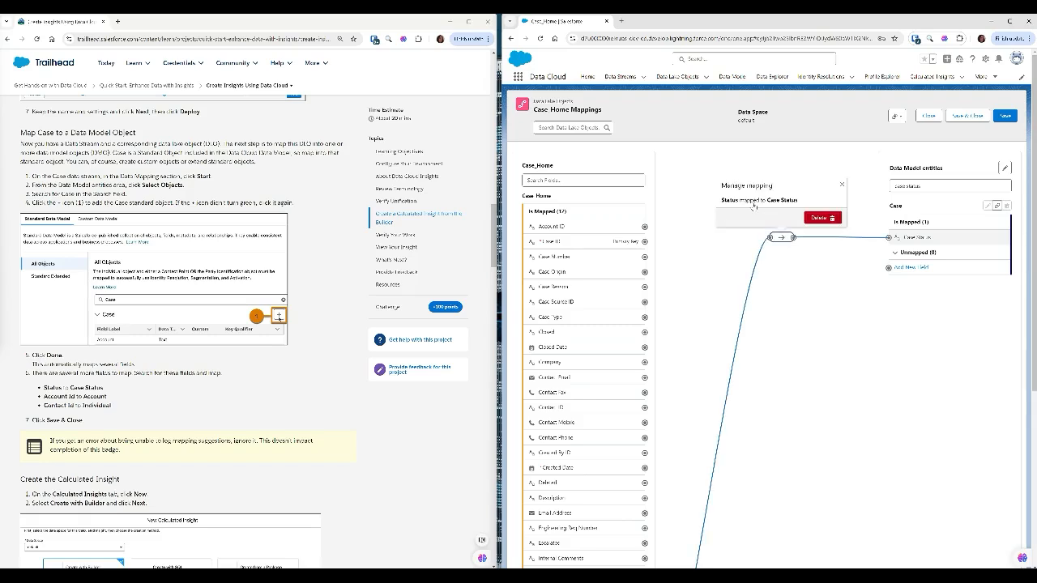
pyautogui.click(842, 185)
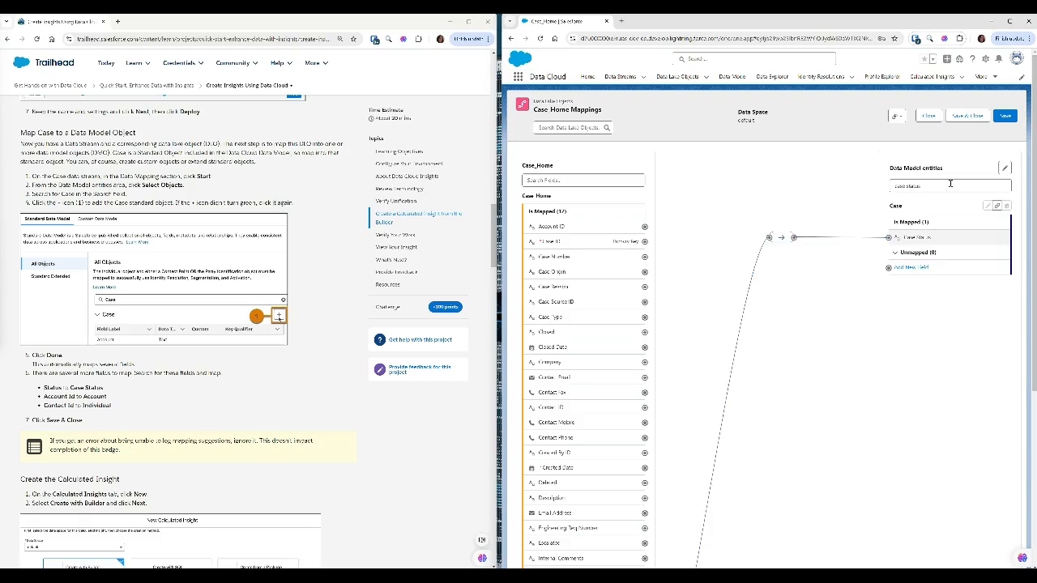
# - Filter the data model fields by "account" and map the source field Account ID to Account
pyautogui.moveTo(938, 186); pyautogui.dragTo(892, 186)
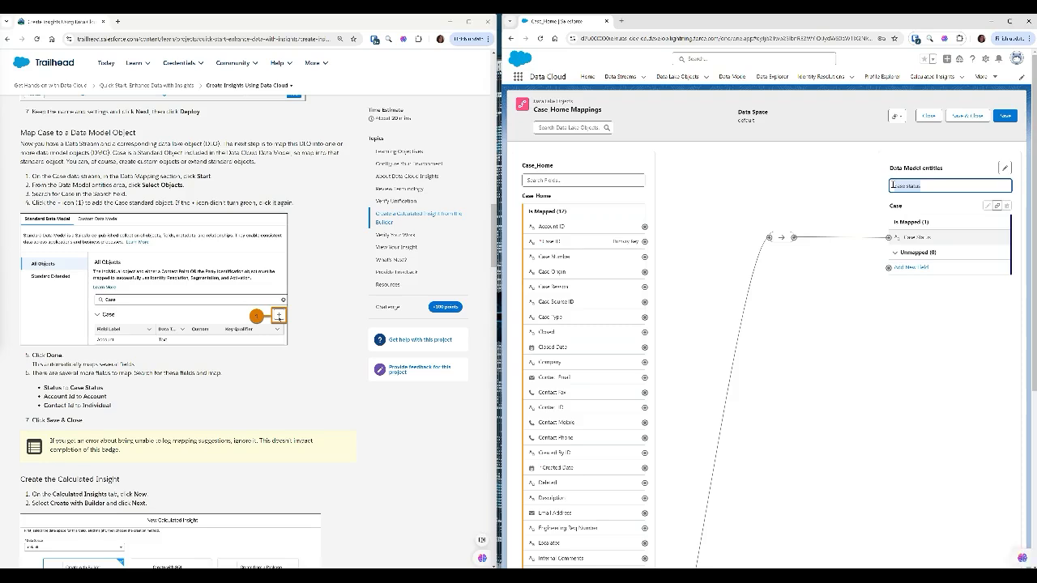
pyautogui.write('Account')
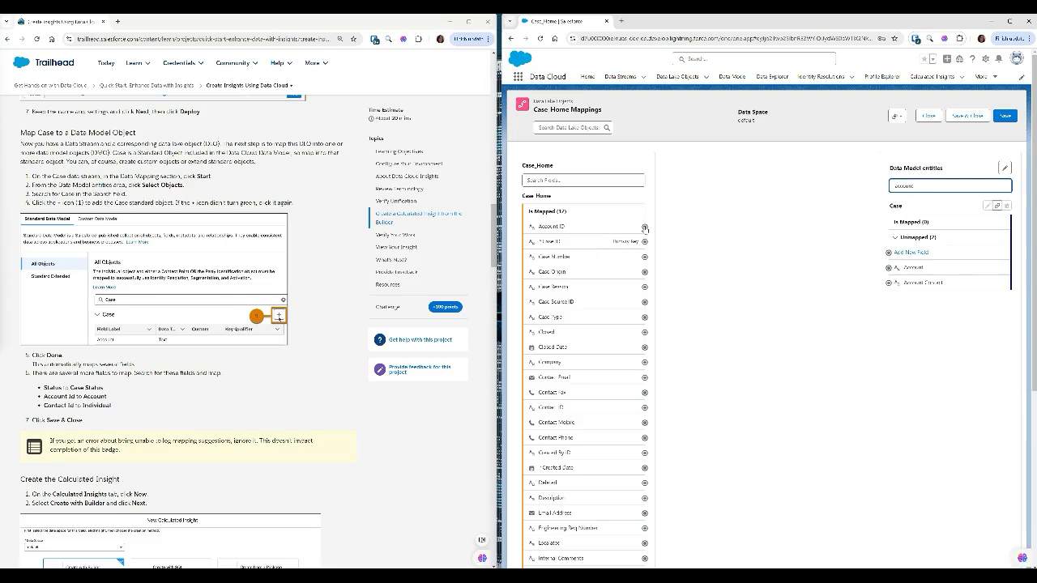
pyautogui.click(645, 227)
pyautogui.click(645, 227)
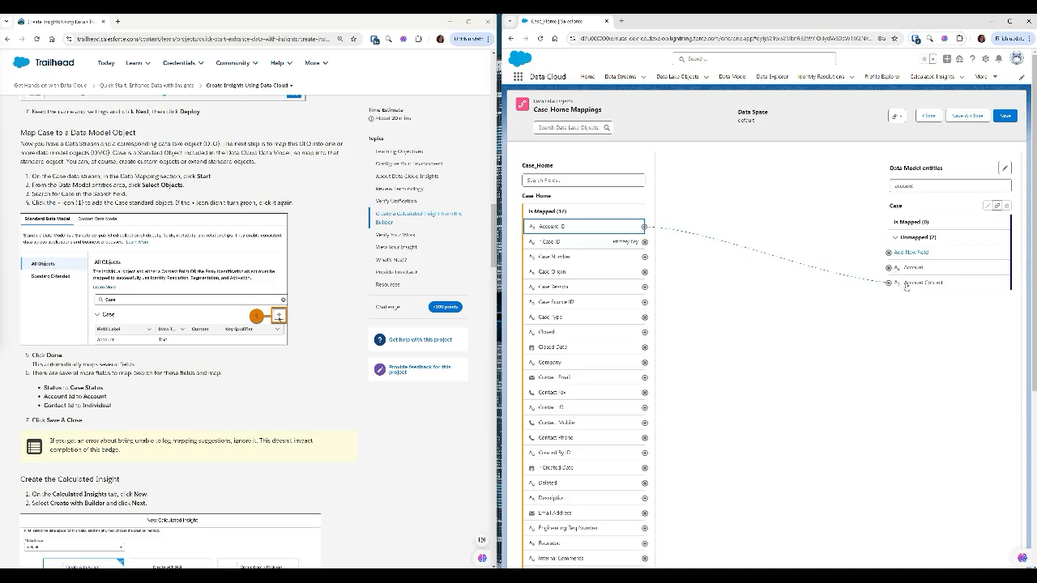
pyautogui.click(889, 268)
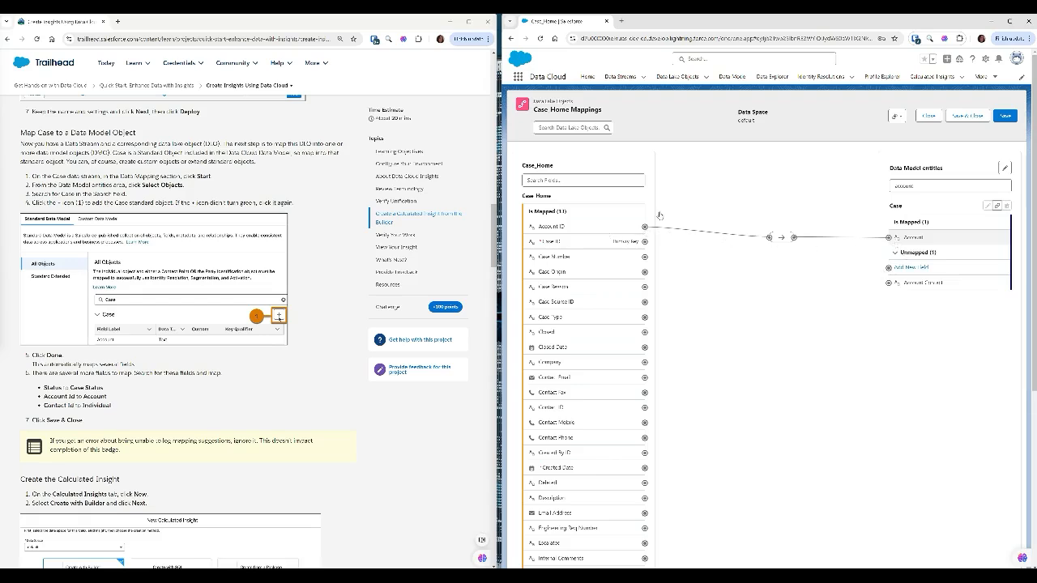
# - Filter the data model fields by "individual", map Contact ID to Individual, and save and close the Case_Home mappings
pyautogui.click(892, 186)
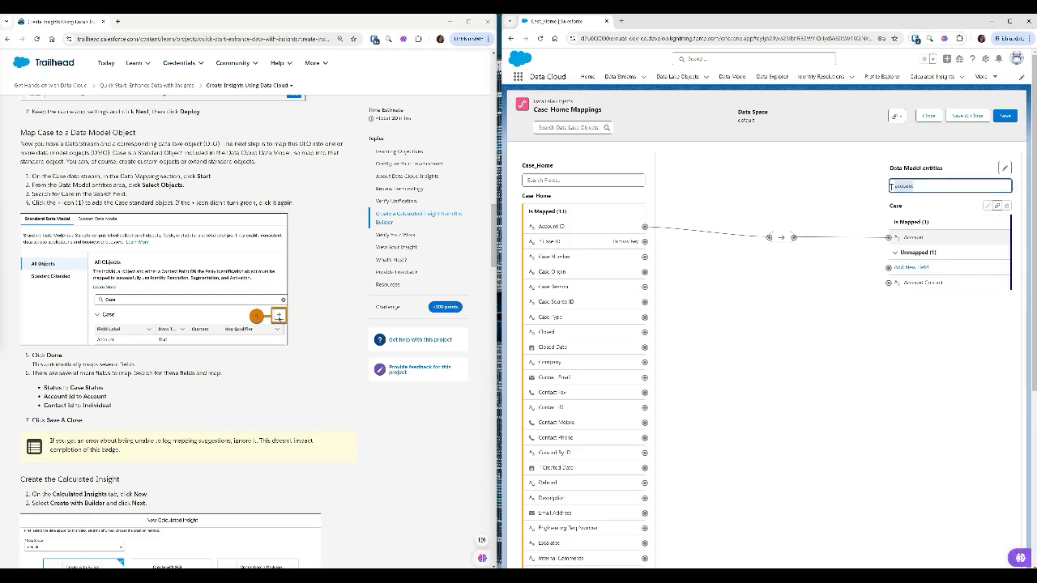
pyautogui.press('BackSpace')
pyautogui.write('I')
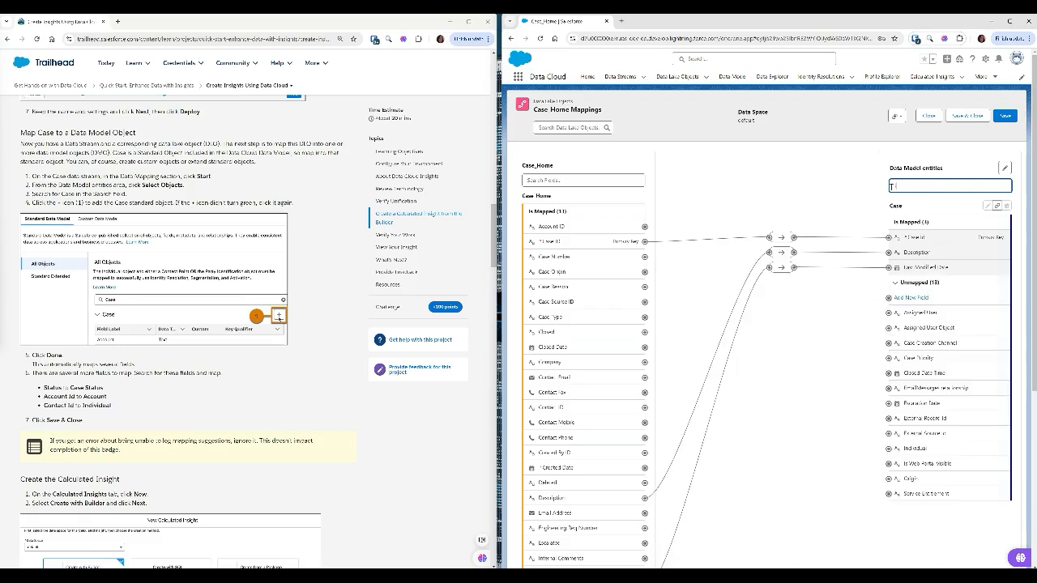
pyautogui.write('ndividual')
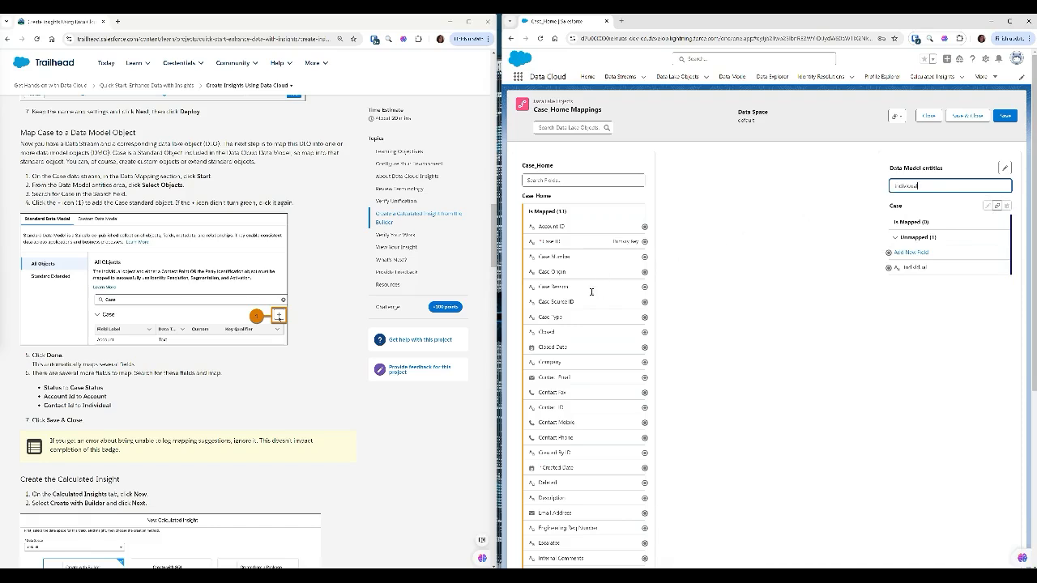
pyautogui.click(646, 408)
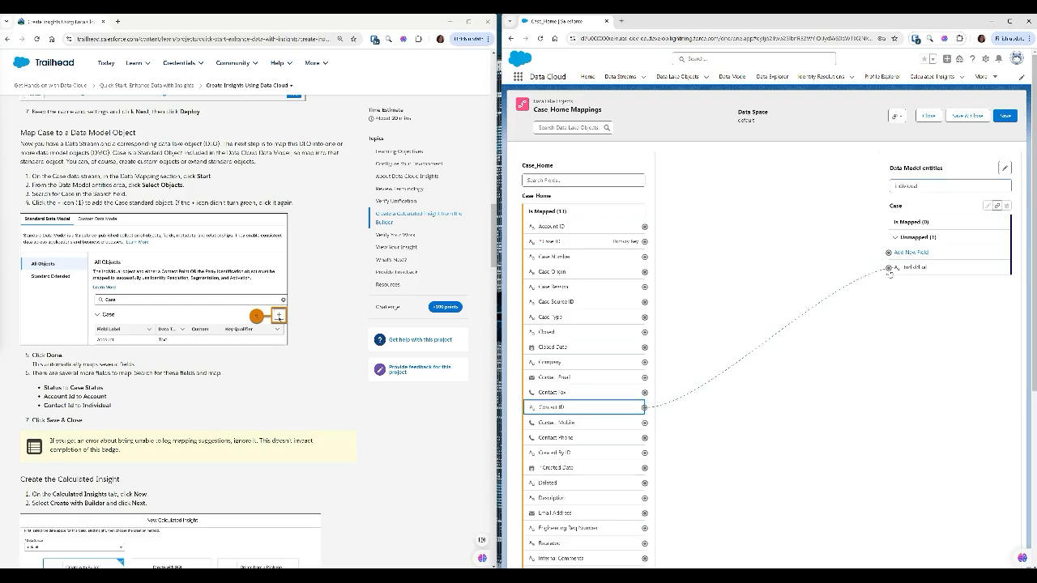
pyautogui.click(889, 268)
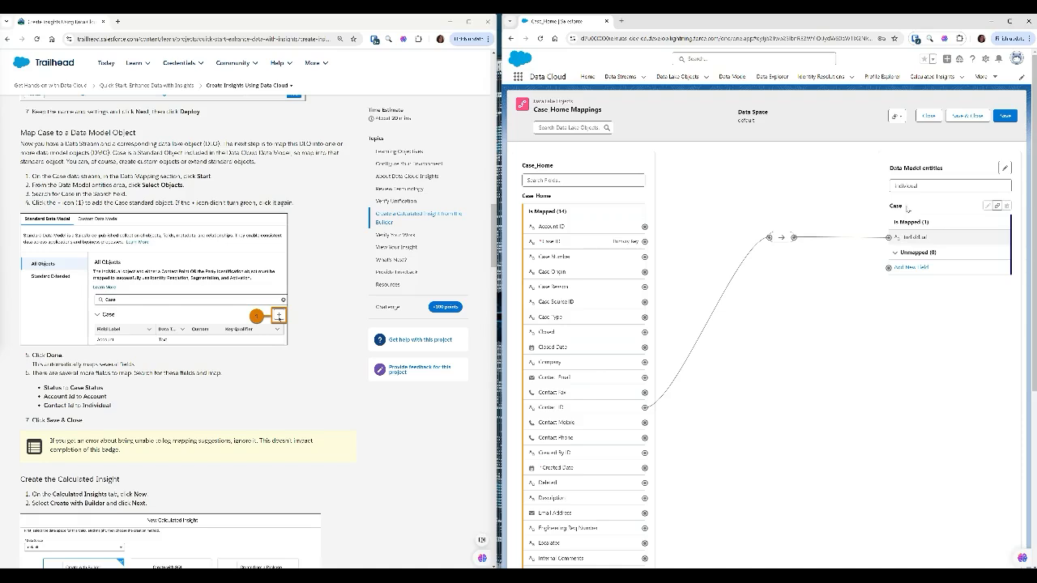
pyautogui.click(969, 116)
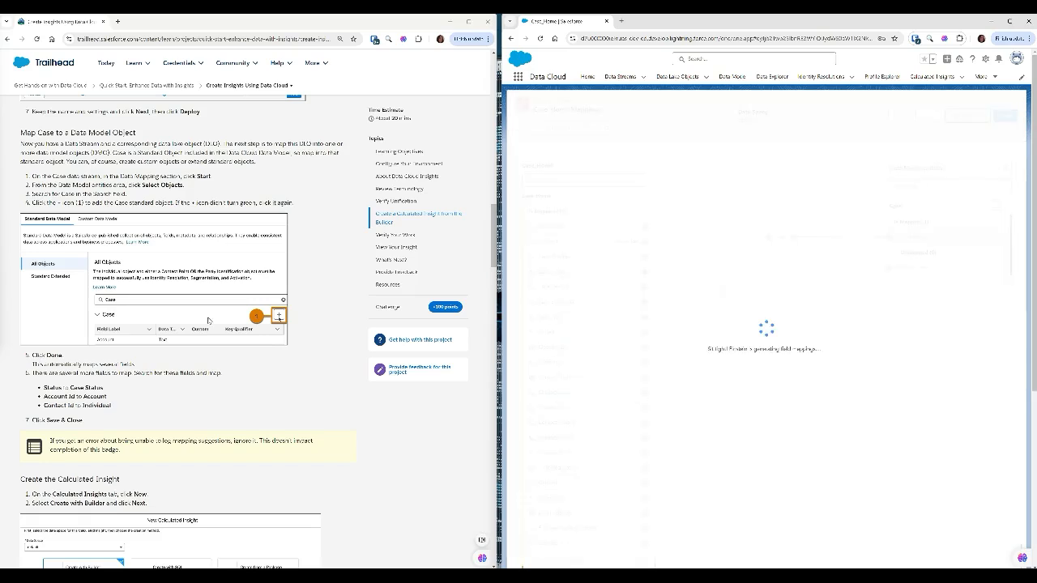
pyautogui.scroll(-3, 177, 417)
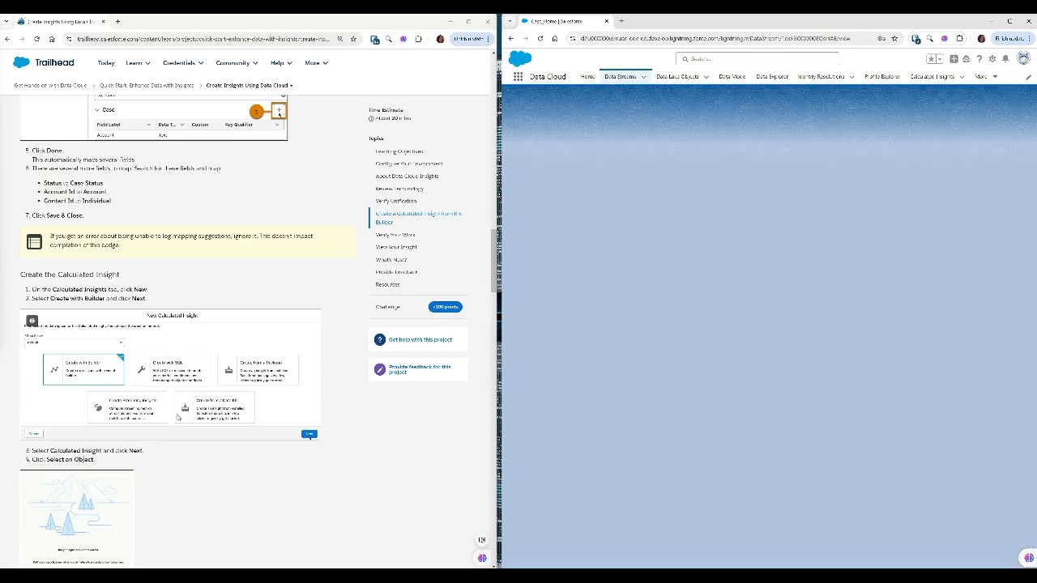
# - Start a new calculated insight with the Visual Builder, choosing Create a Calculated Insight as the insight type
pyautogui.scroll(-1, 178, 417)
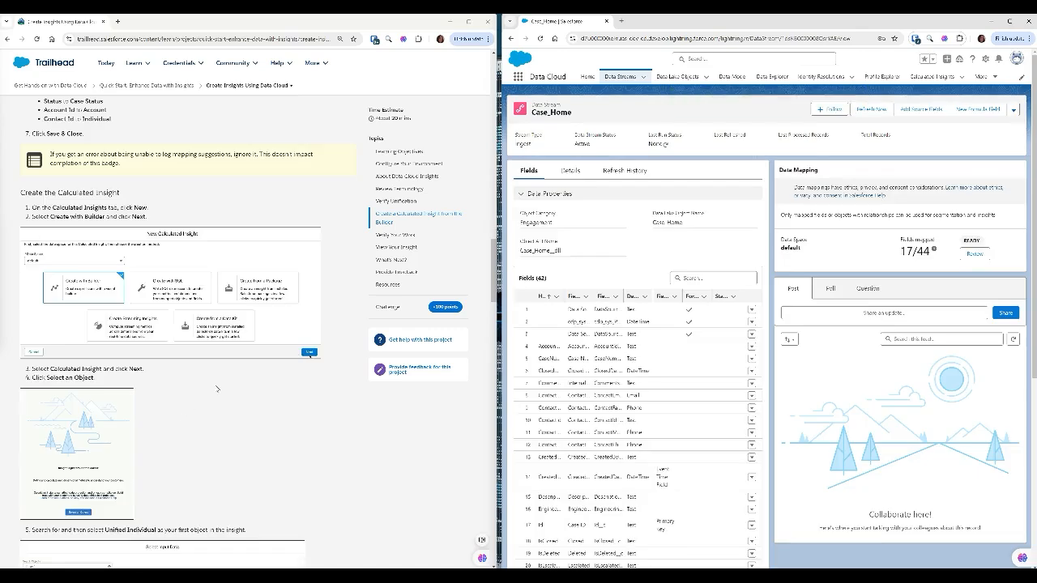
pyautogui.click(919, 77)
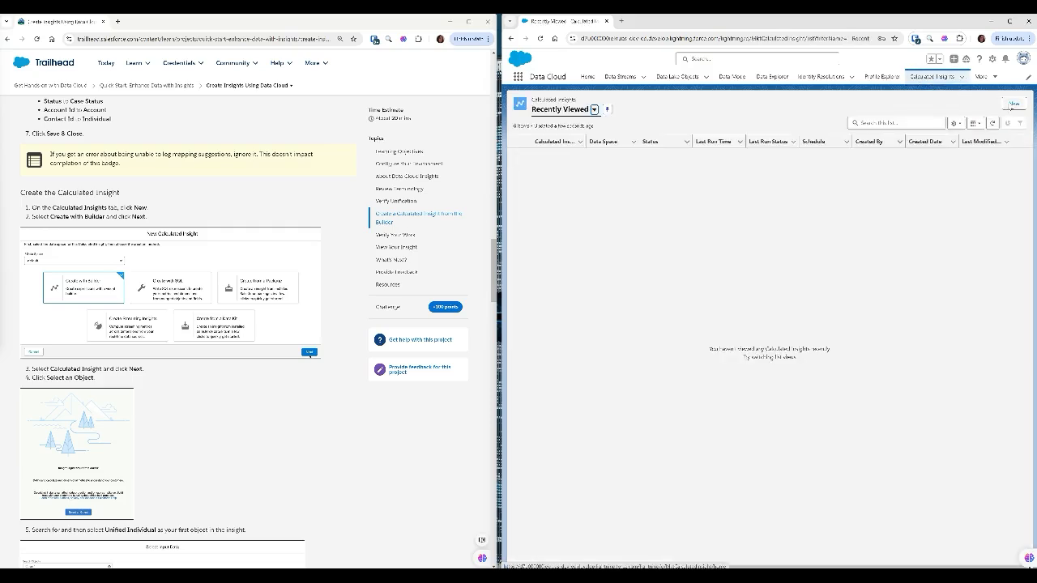
pyautogui.click(1008, 105)
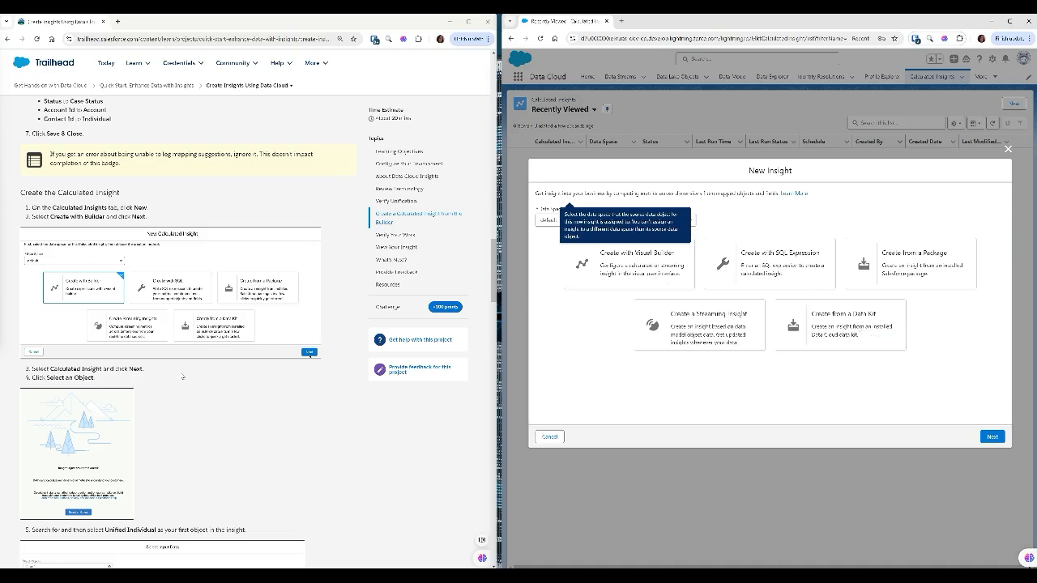
pyautogui.scroll(-1, 182, 376)
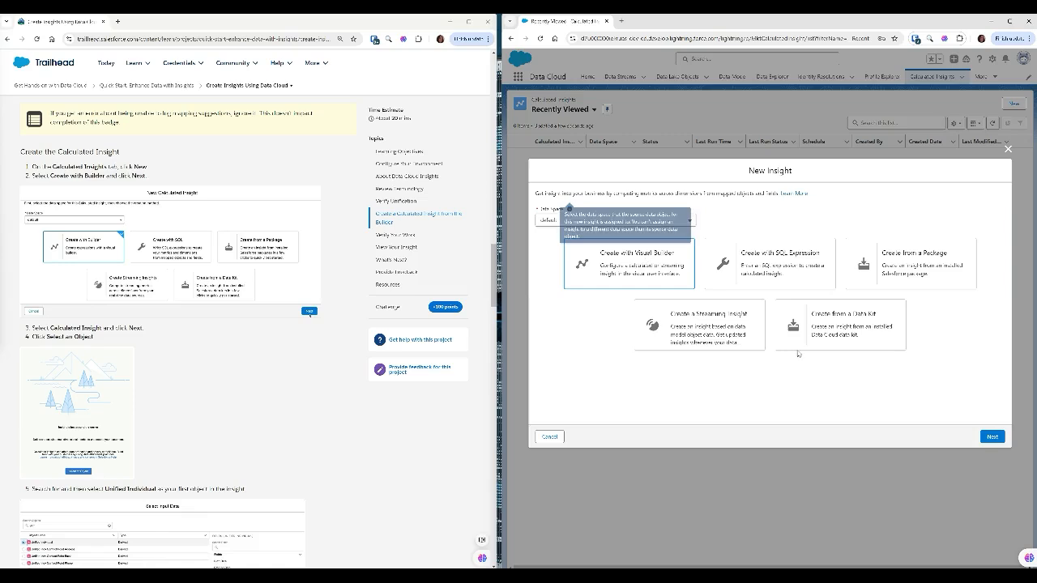
pyautogui.click(991, 437)
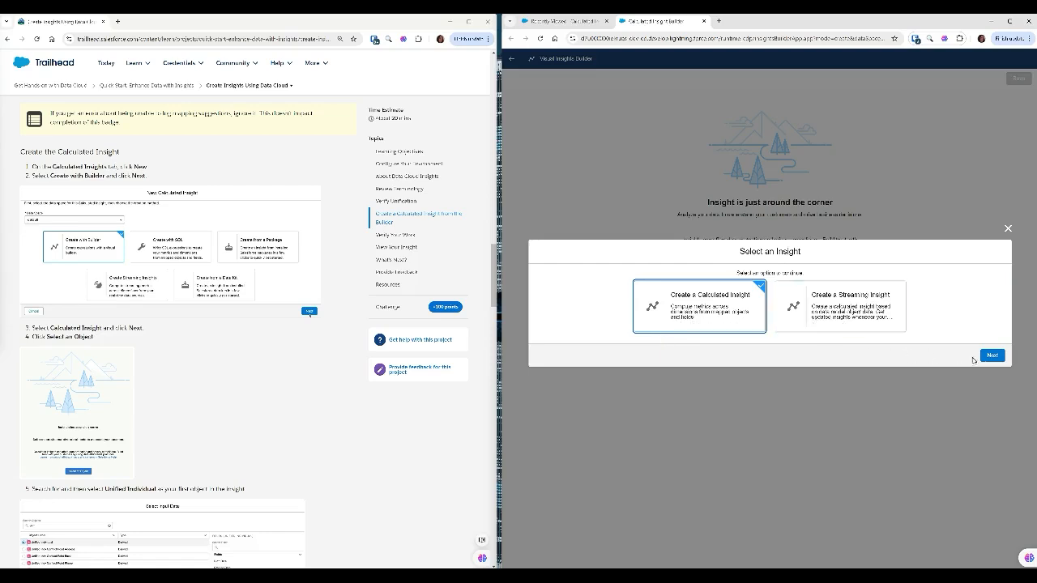
pyautogui.click(992, 356)
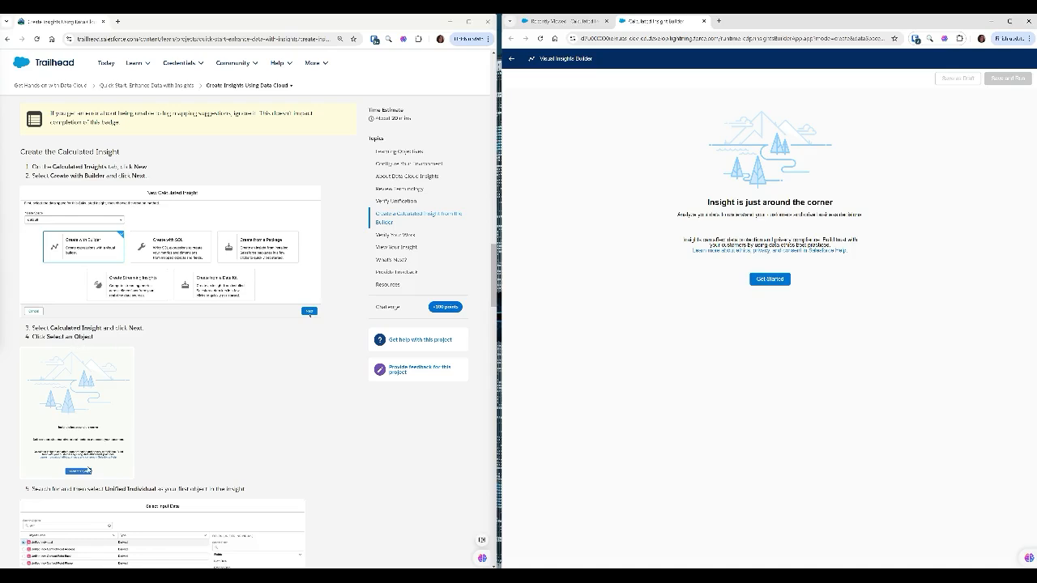
# - Search the input data for "unified individual" and add Unified Individual as the insight's first object
pyautogui.click(766, 279)
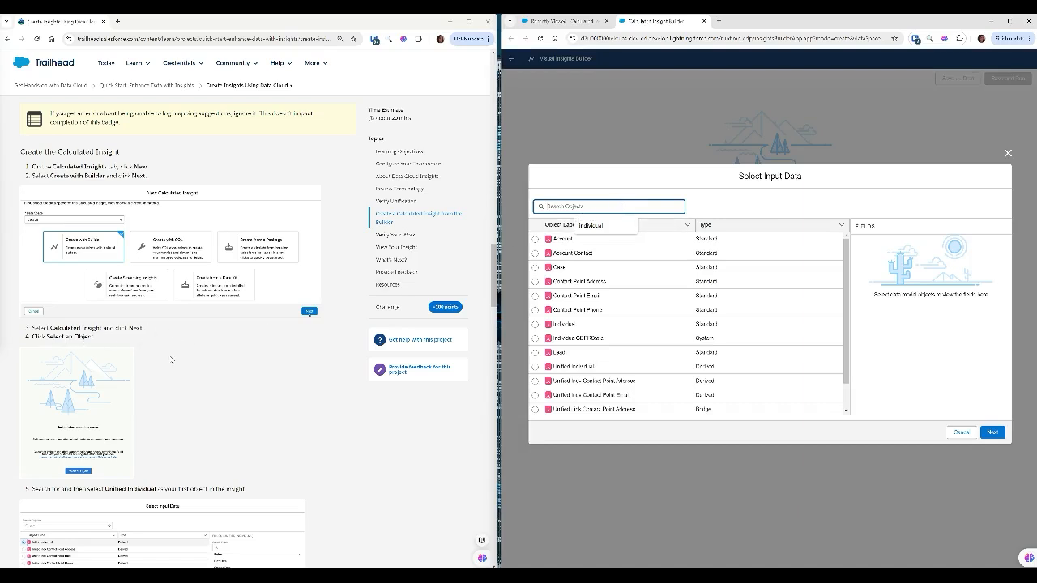
pyautogui.scroll(-3, 171, 360)
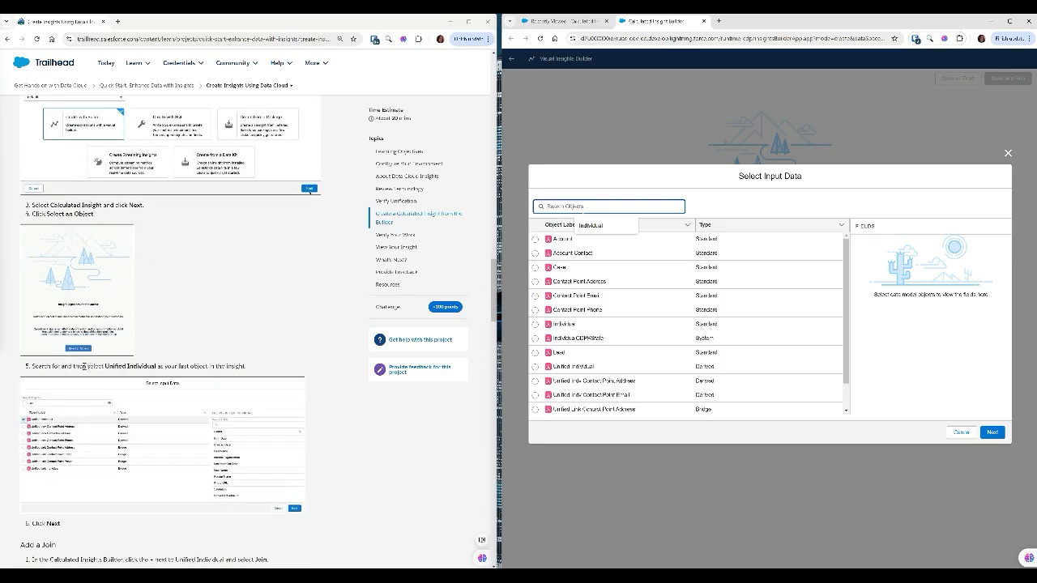
pyautogui.scroll(-1, 175, 366)
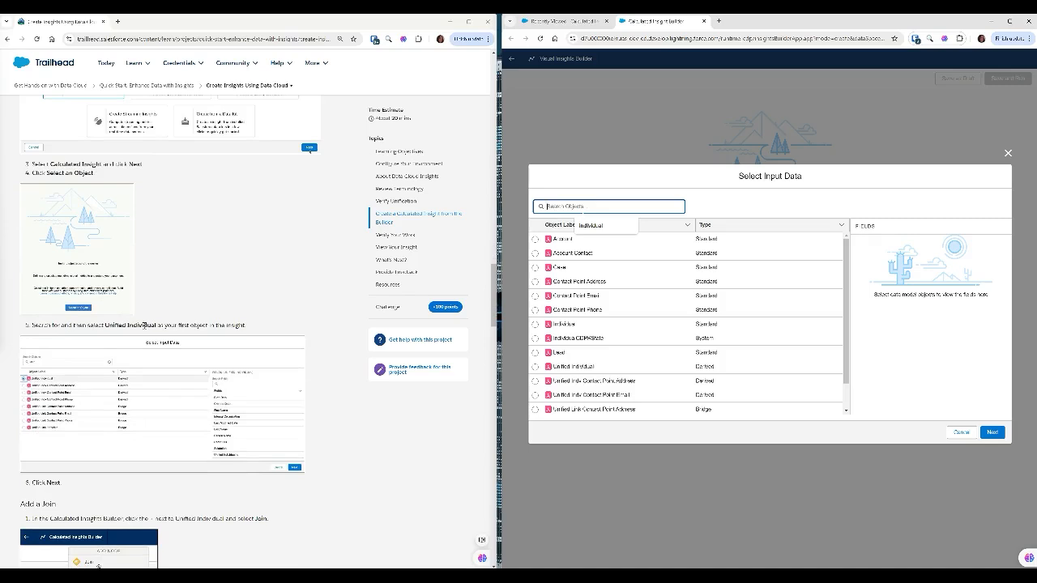
pyautogui.write('unified in')
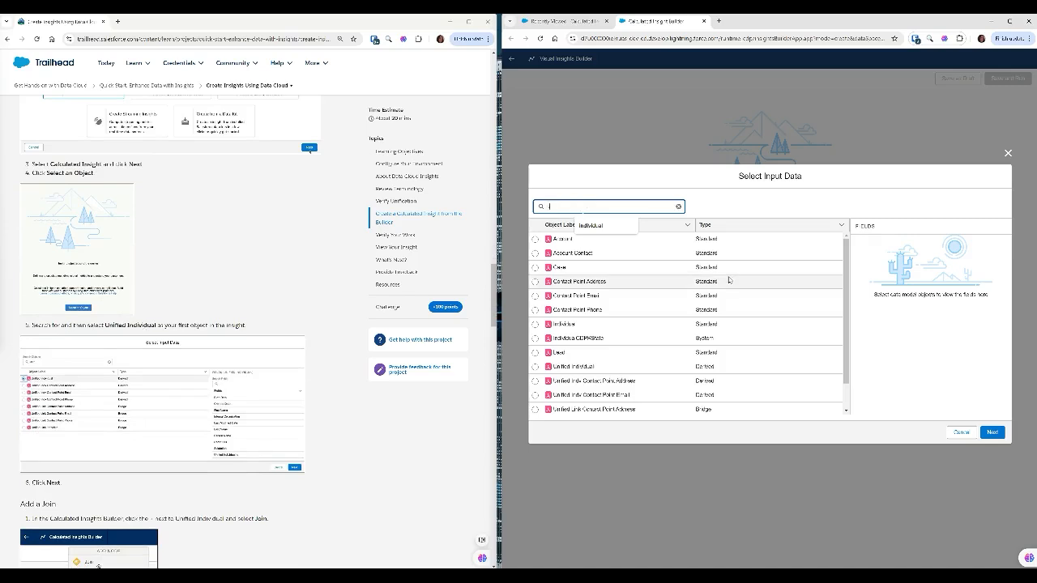
pyautogui.write('dividual')
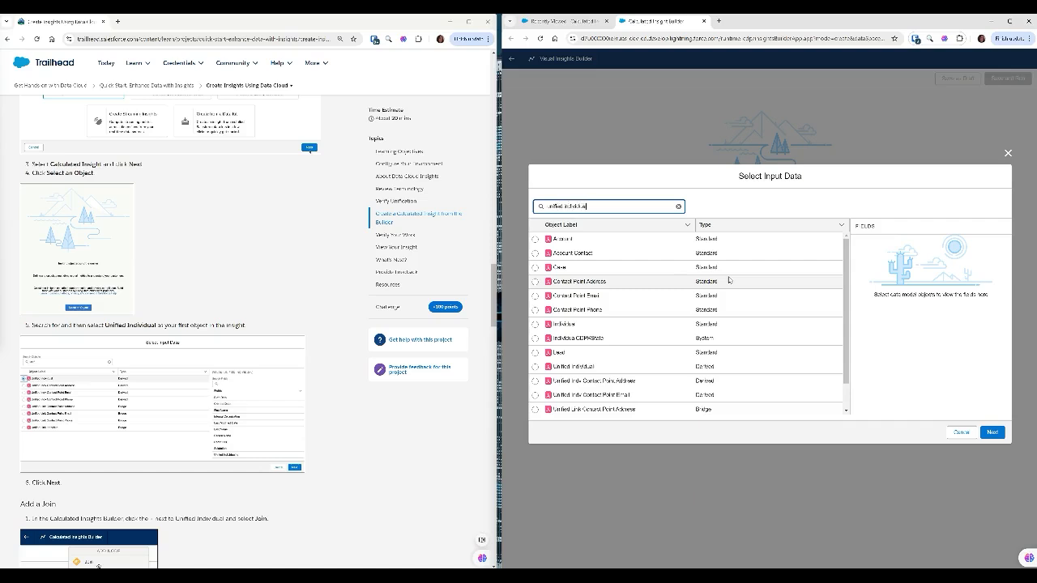
pyautogui.click(535, 295)
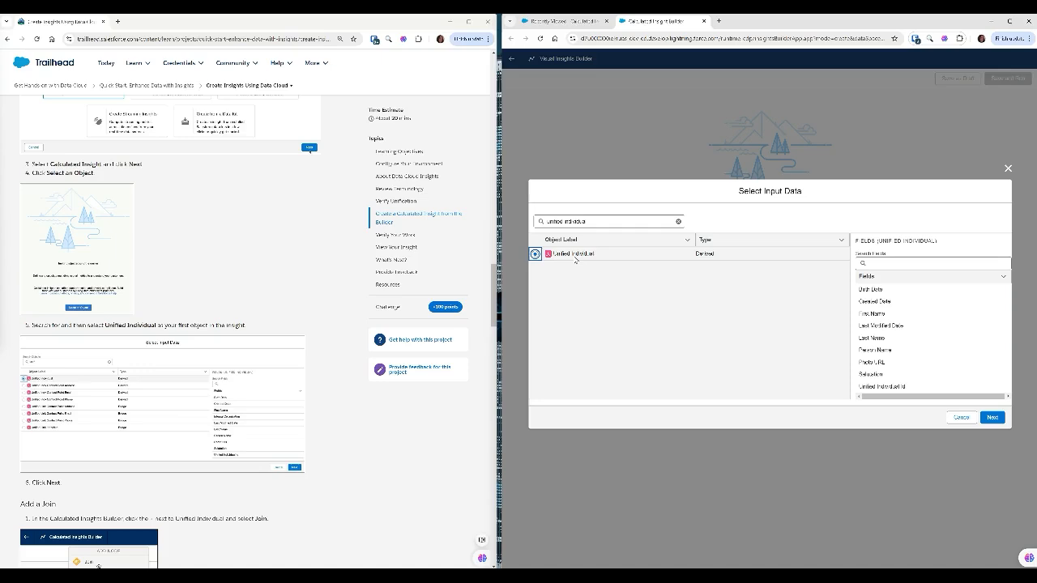
pyautogui.scroll(-3, 208, 304)
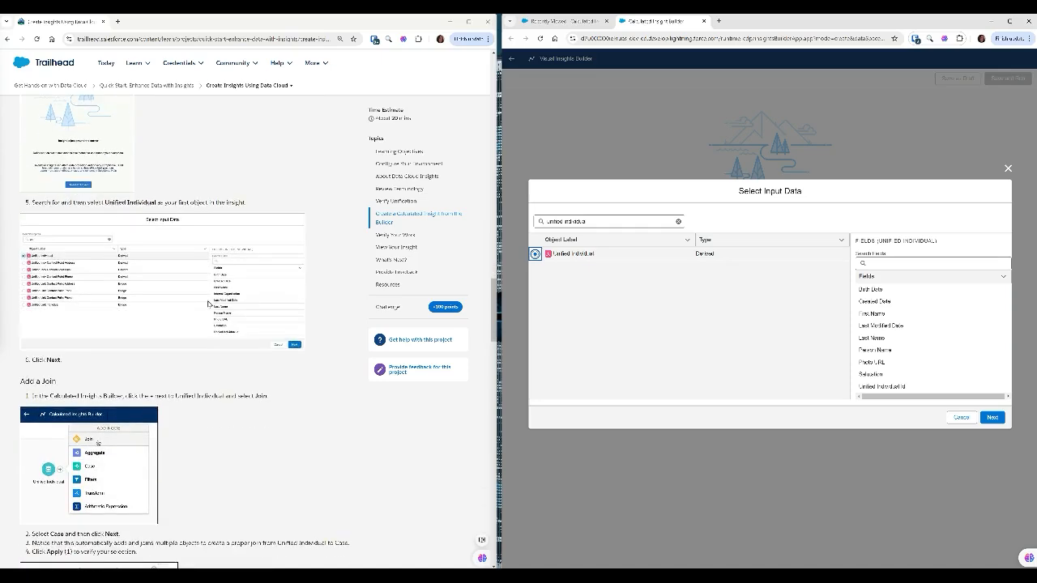
pyautogui.scroll(-1, 208, 304)
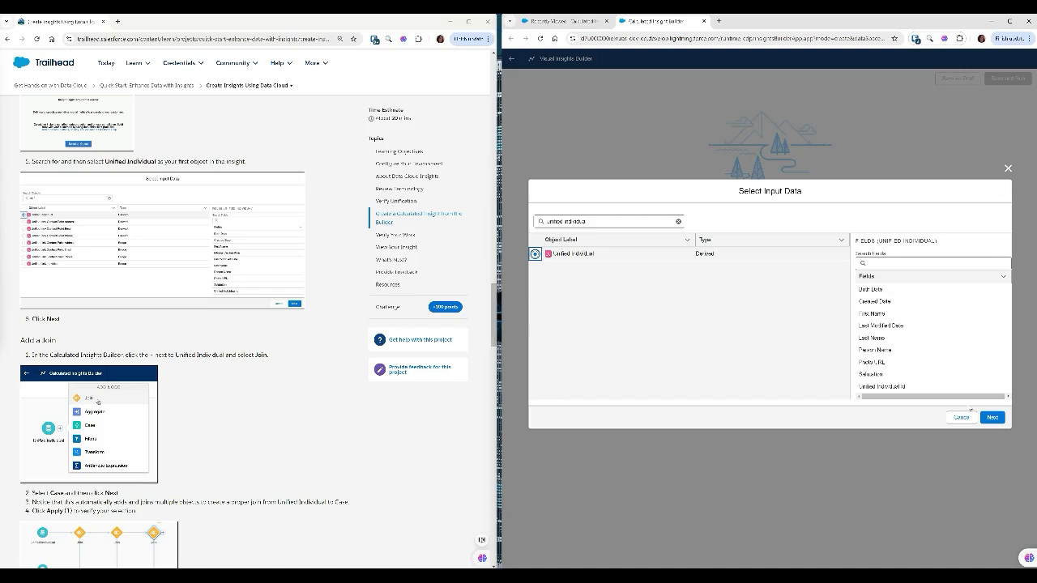
pyautogui.click(993, 418)
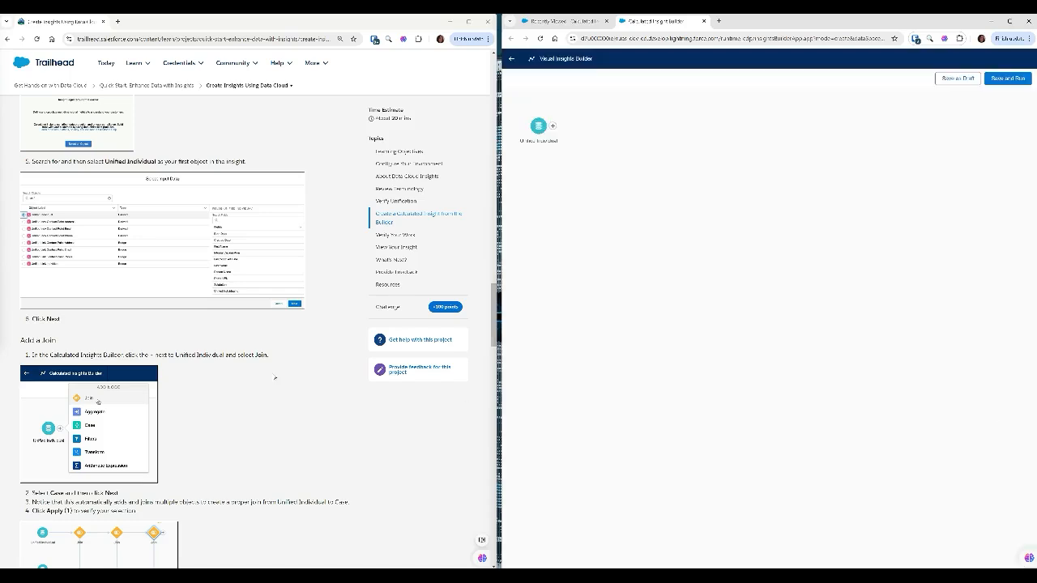
# - Add a Join node after Unified Individual, searching for and selecting Case as the object to join
pyautogui.scroll(-4, 229, 364)
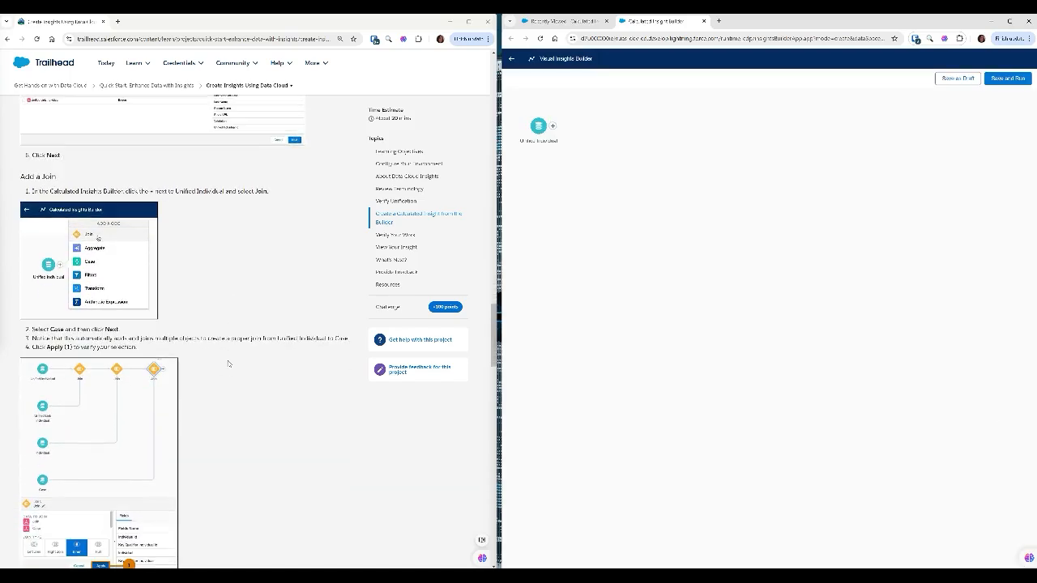
pyautogui.click(553, 127)
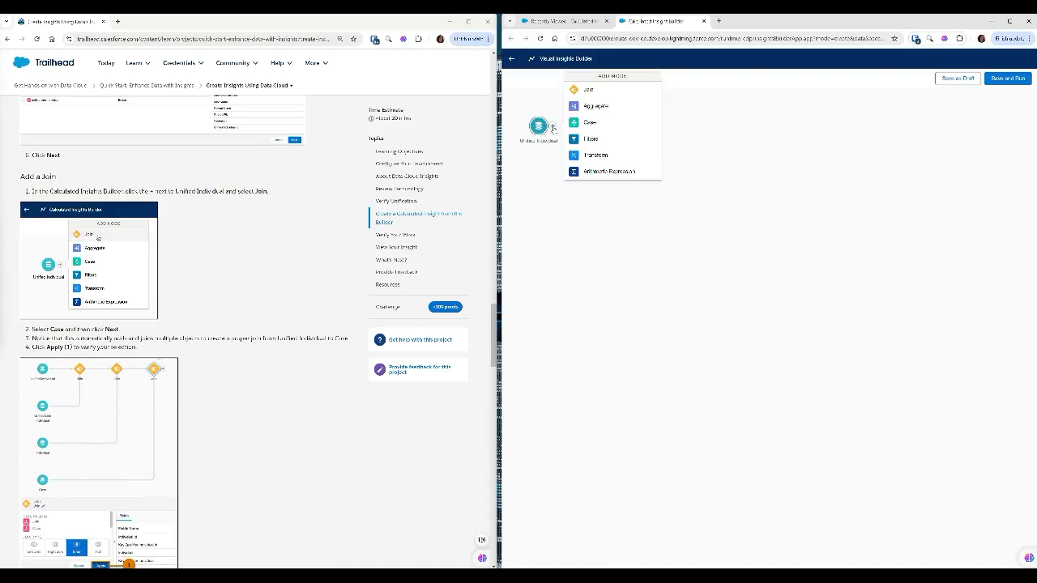
pyautogui.click(590, 90)
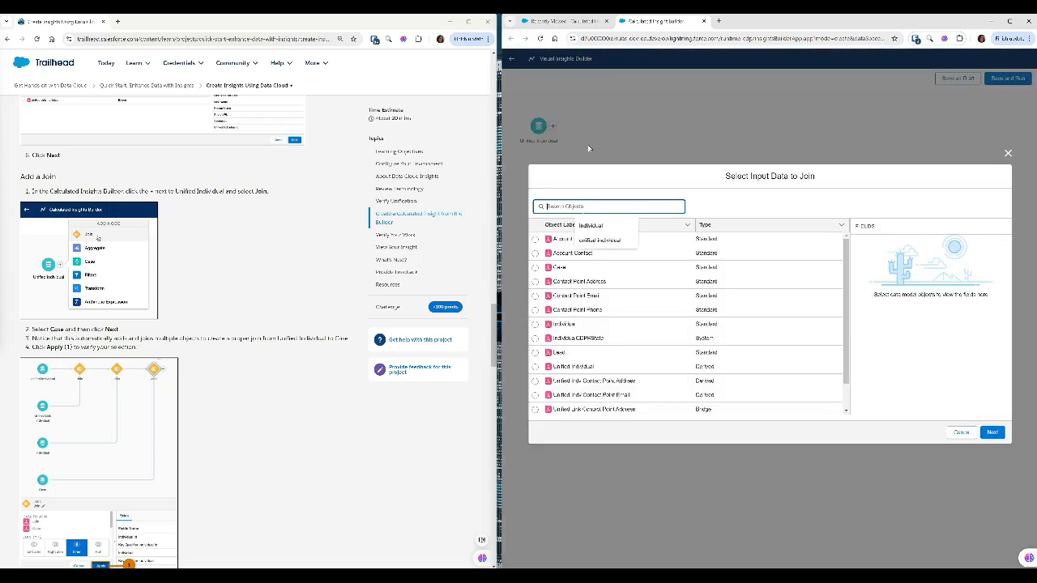
pyautogui.write('case')
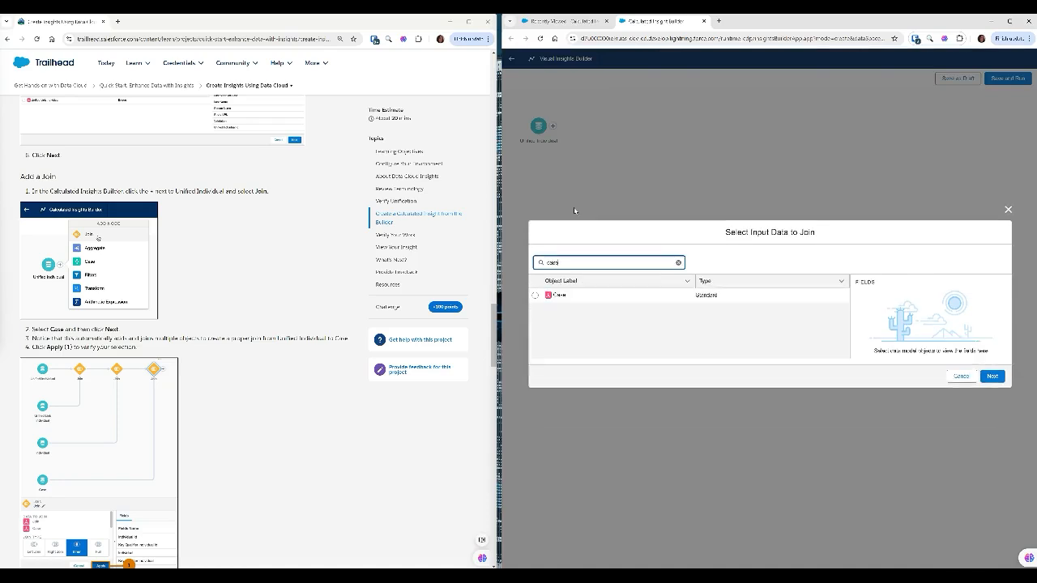
pyautogui.click(535, 296)
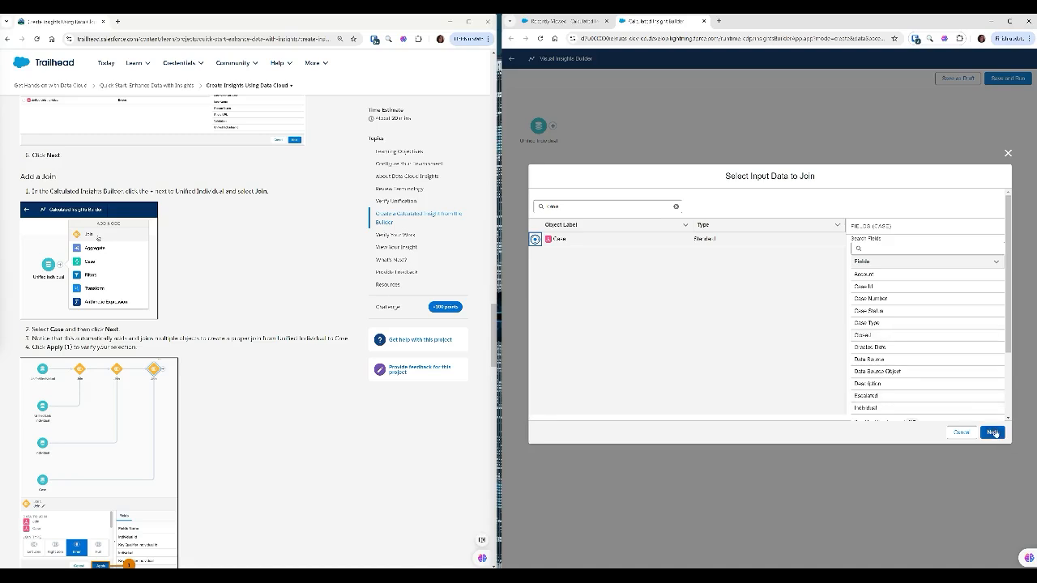
pyautogui.click(994, 434)
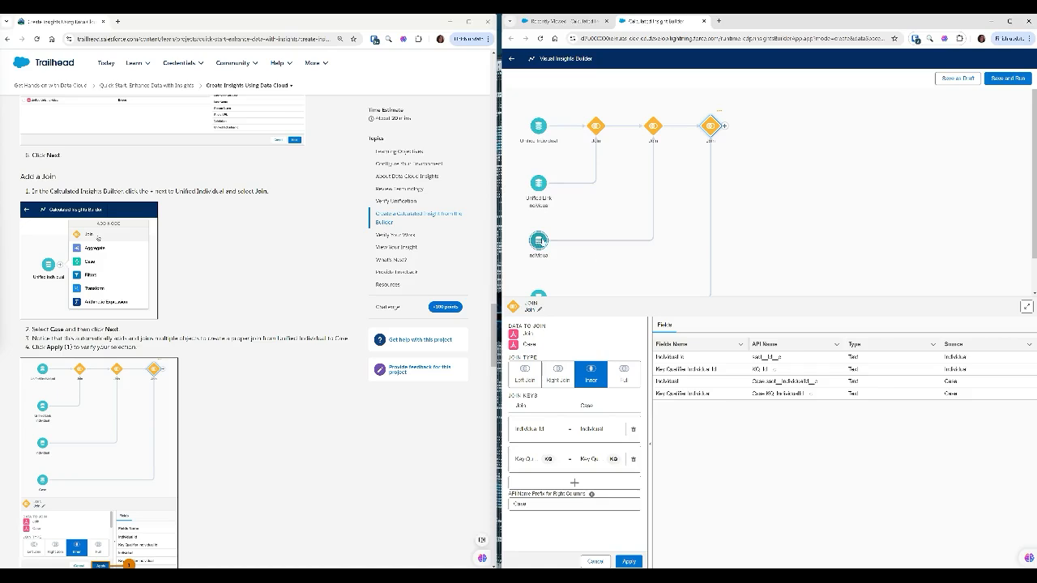
# - Review the chain of joined objects down to Case and apply the Inner join on the last Join node
pyautogui.scroll(-1, 576, 259)
pyautogui.scroll(-1, 574, 261)
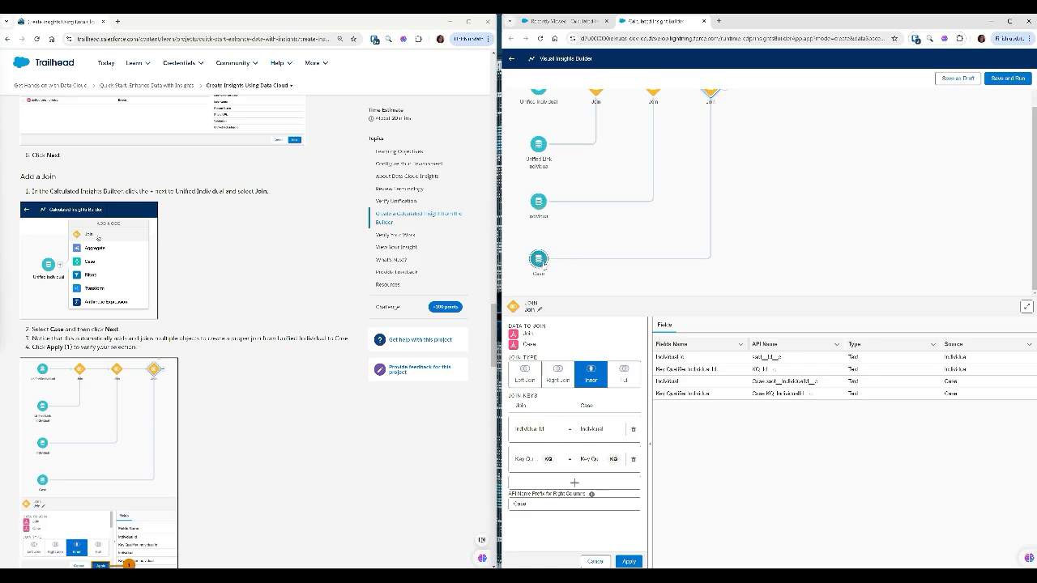
pyautogui.scroll(2, 575, 255)
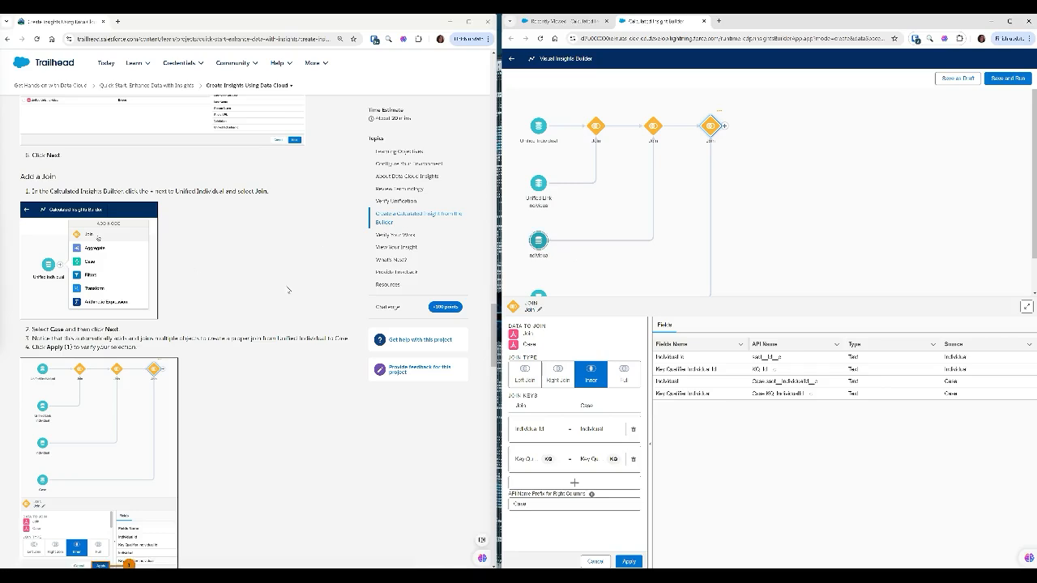
pyautogui.scroll(-3, 63, 253)
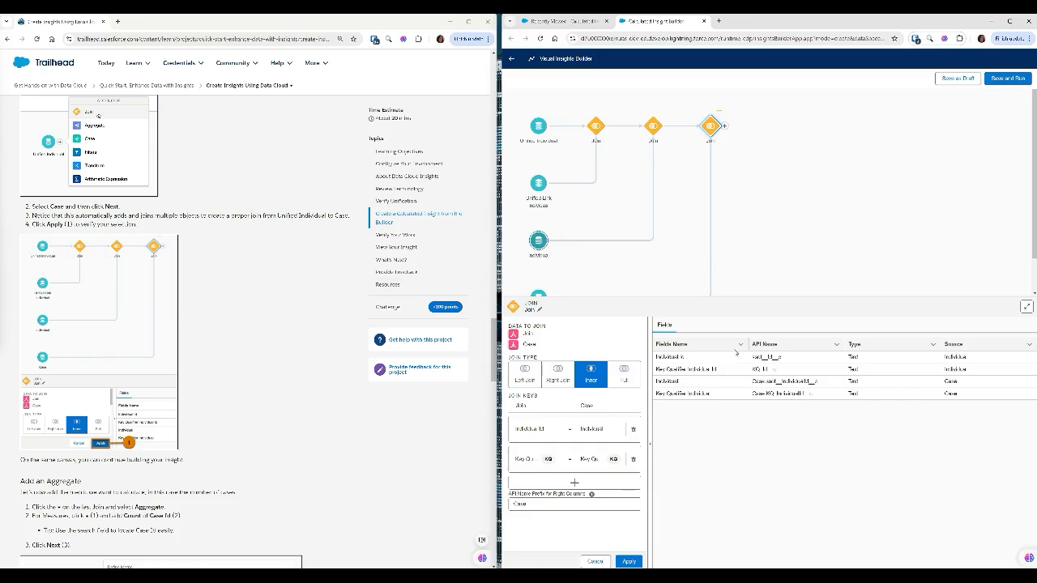
pyautogui.click(630, 562)
pyautogui.scroll(-2, 171, 434)
pyautogui.scroll(-1, 171, 432)
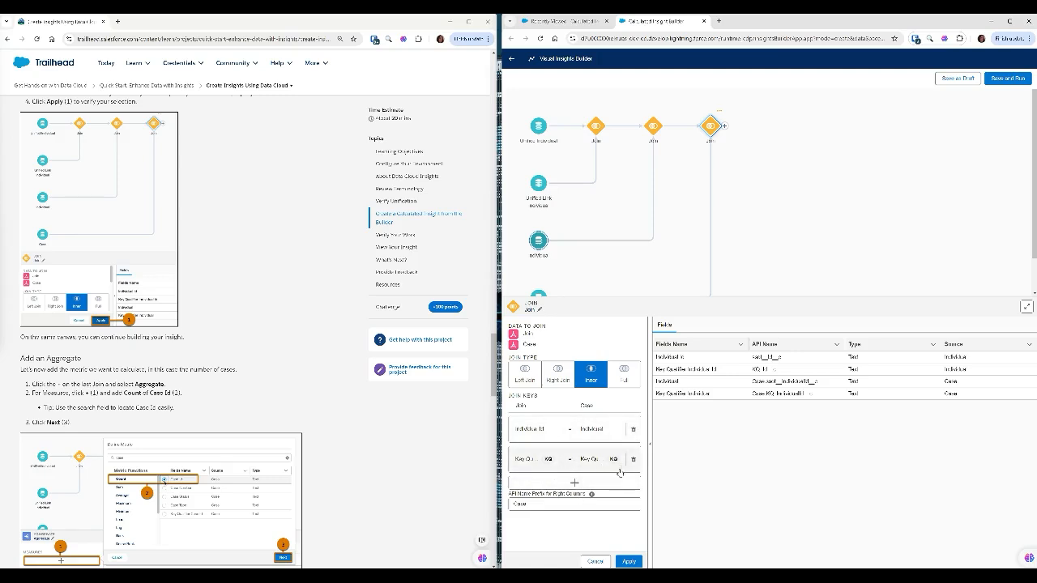
pyautogui.click(627, 563)
# - Add an Aggregate node after the last Join in the insight
pyautogui.scroll(-2, 163, 324)
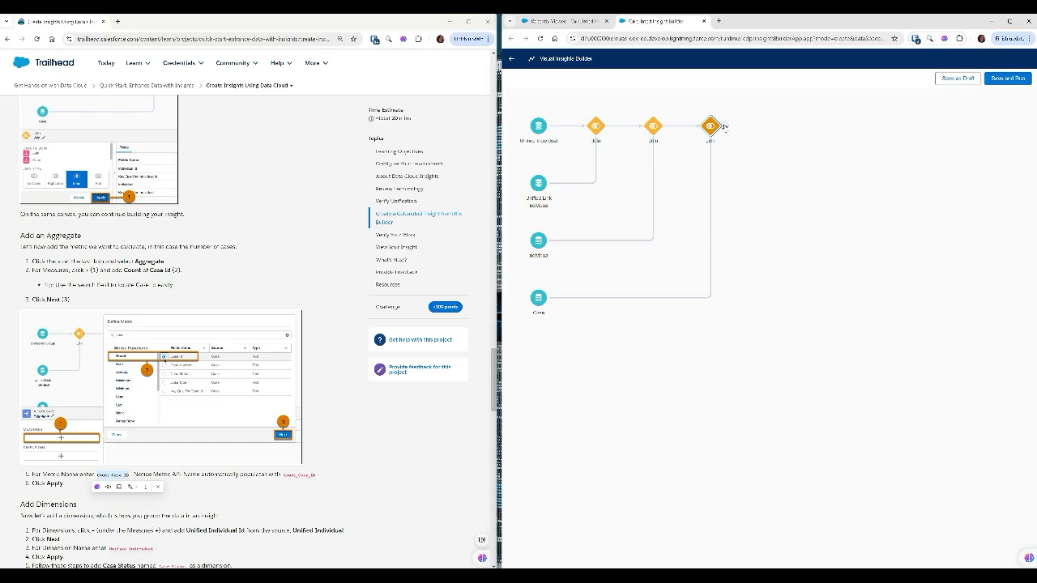
pyautogui.click(723, 127)
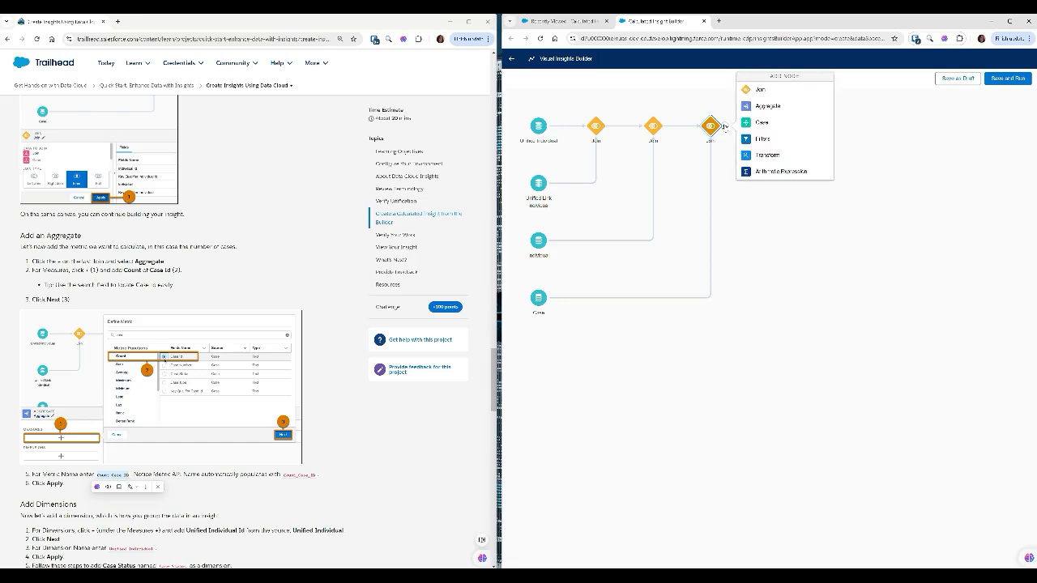
pyautogui.click(766, 106)
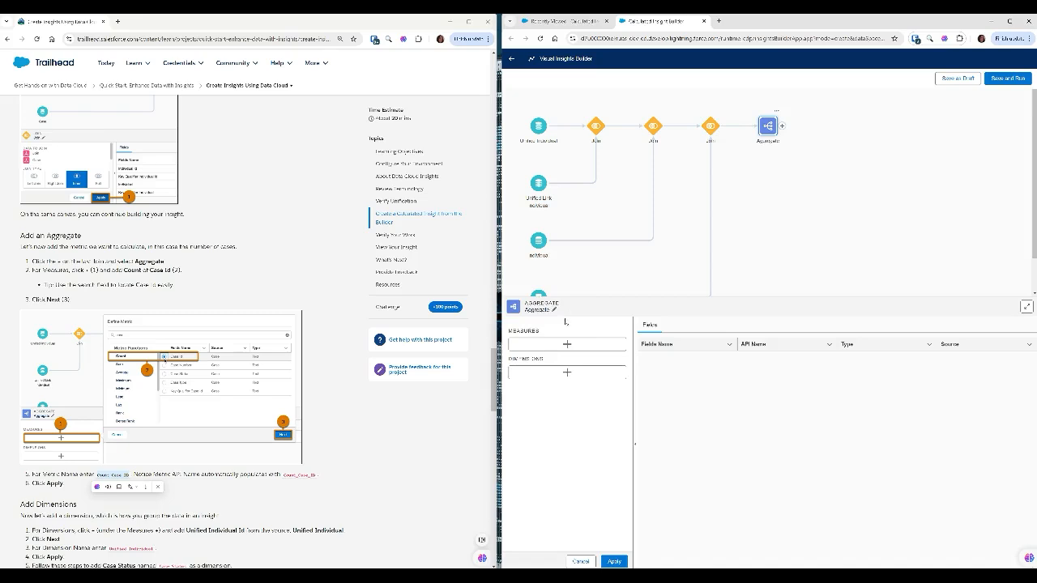
# - Add a measure to the Aggregate node using the Count function on Case Id, with the metric name "Count Case ID"
pyautogui.click(567, 345)
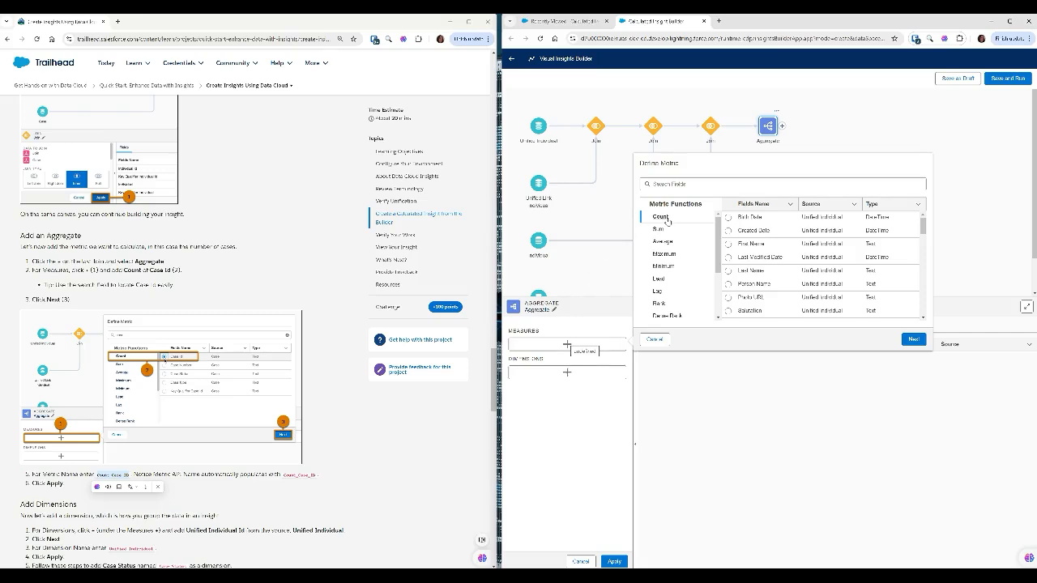
pyautogui.click(733, 184)
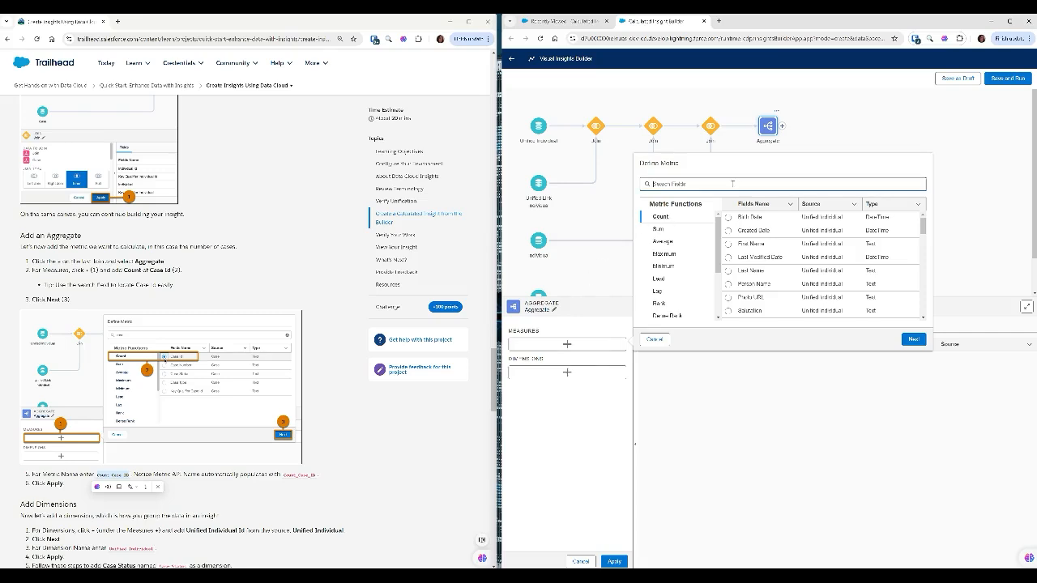
pyautogui.write('case')
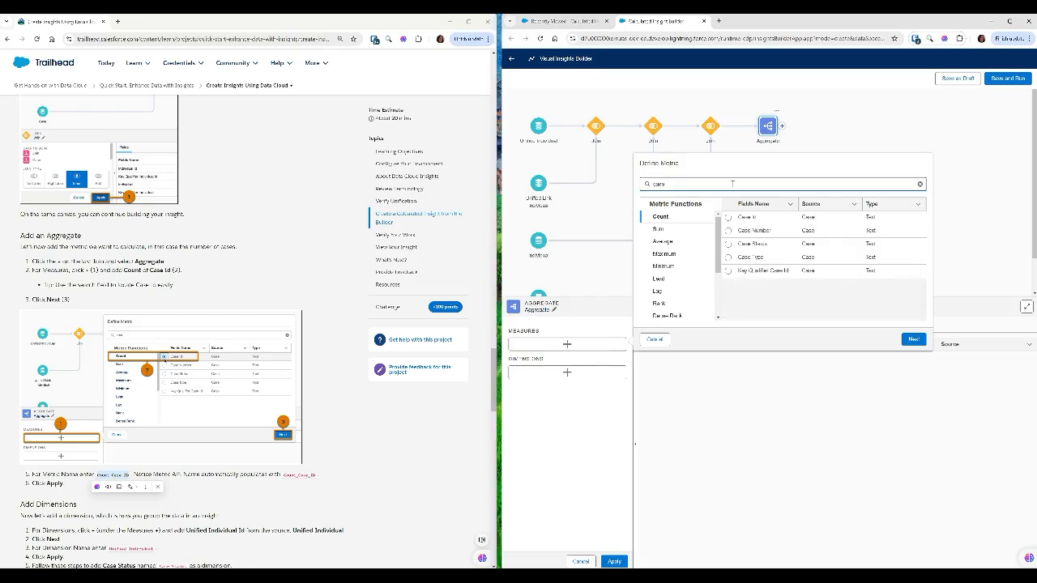
pyautogui.write(' id')
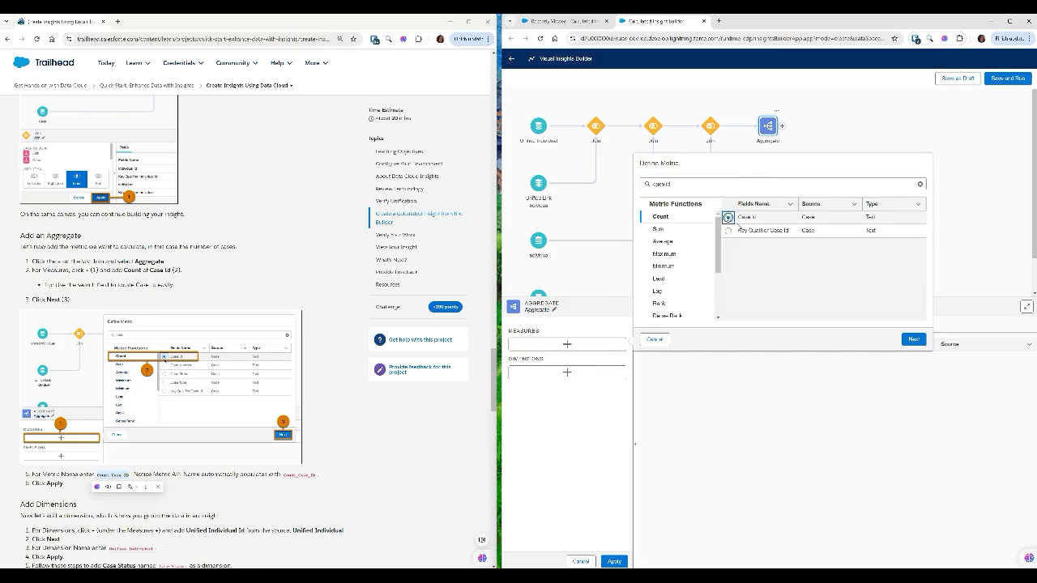
pyautogui.click(914, 339)
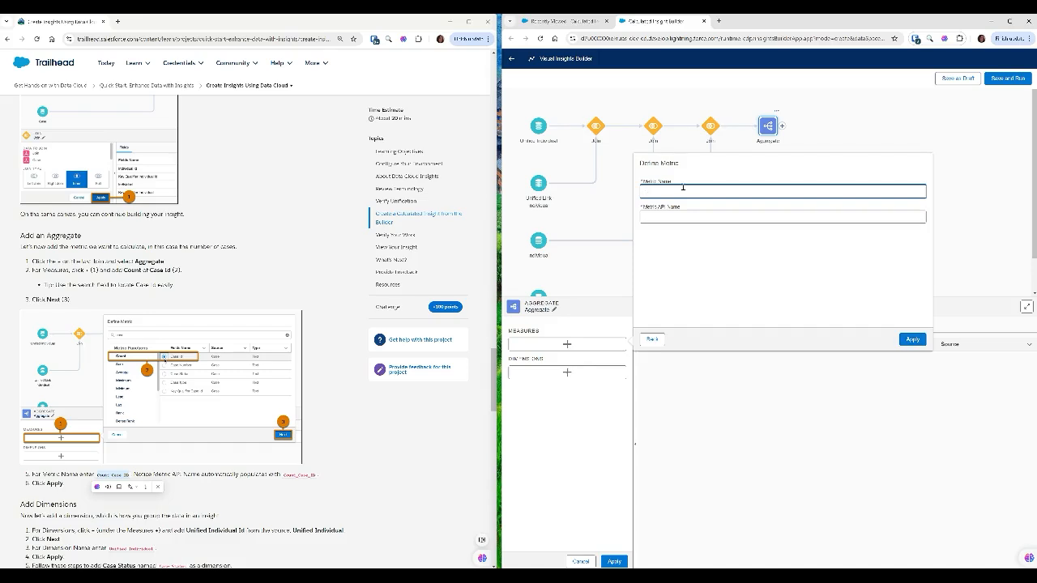
pyautogui.write('Count Case ID')
pyautogui.click(913, 340)
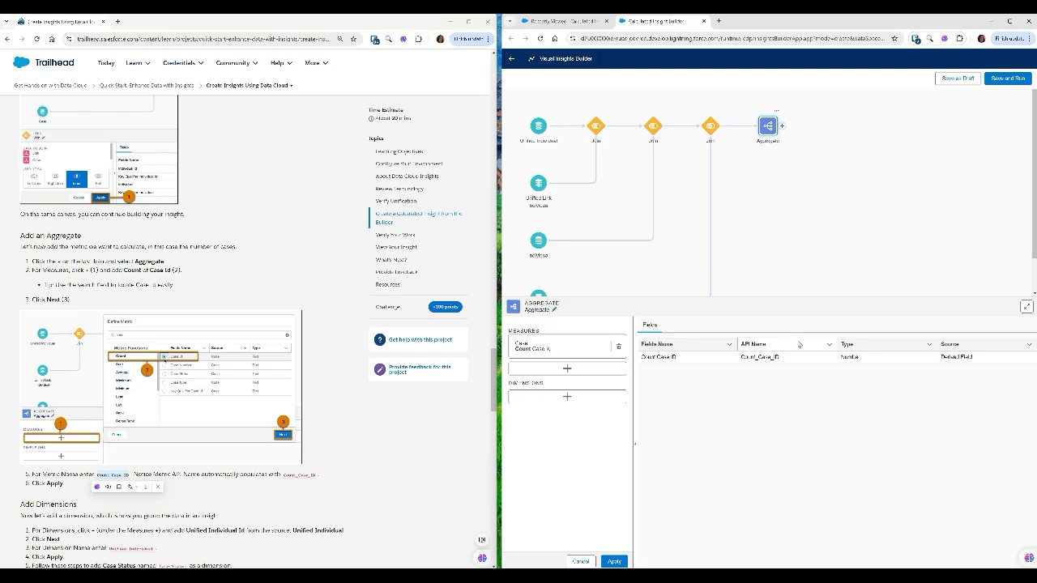
pyautogui.scroll(-2, 199, 411)
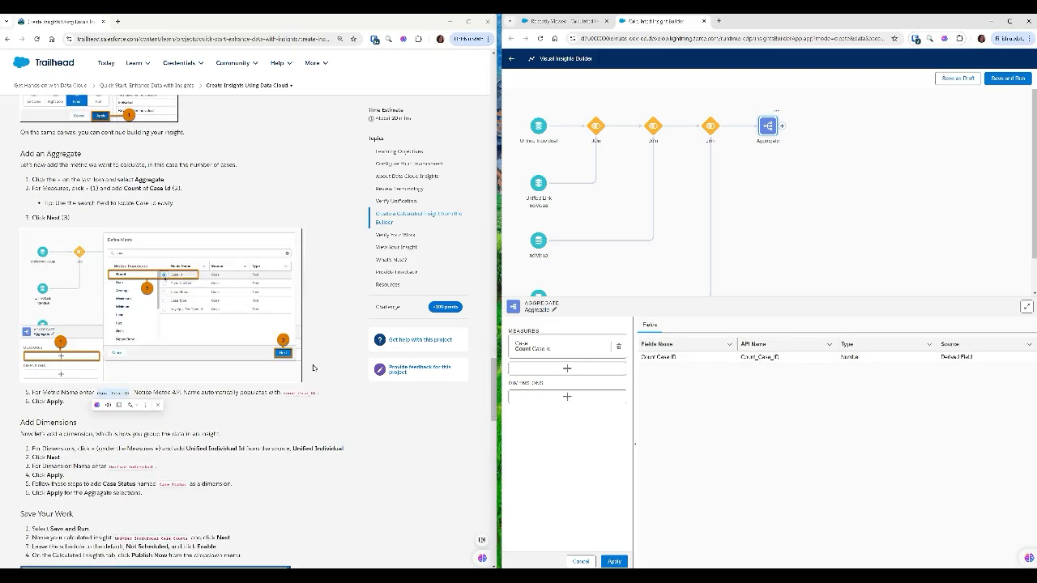
# - Add the Unified Individual Id field from the Unified Individual source as a dimension named "Unified Individual"
pyautogui.scroll(-3, 199, 411)
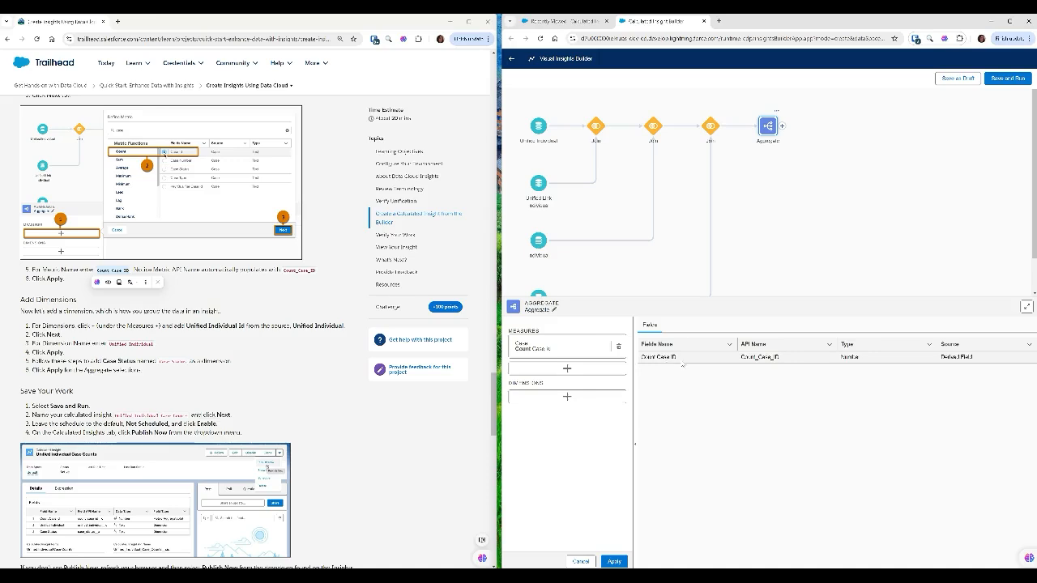
pyautogui.click(567, 397)
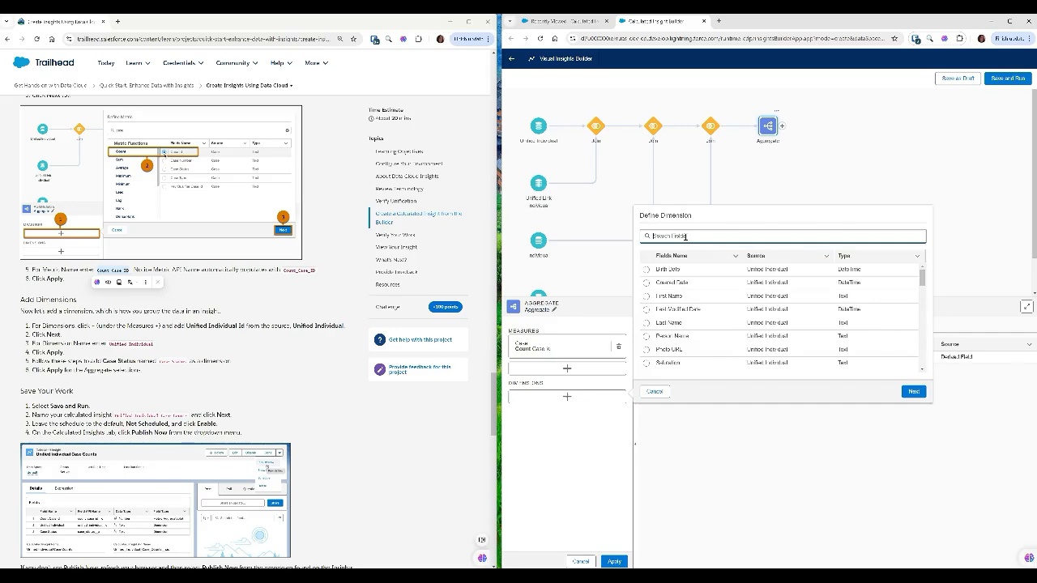
pyautogui.write('Unified')
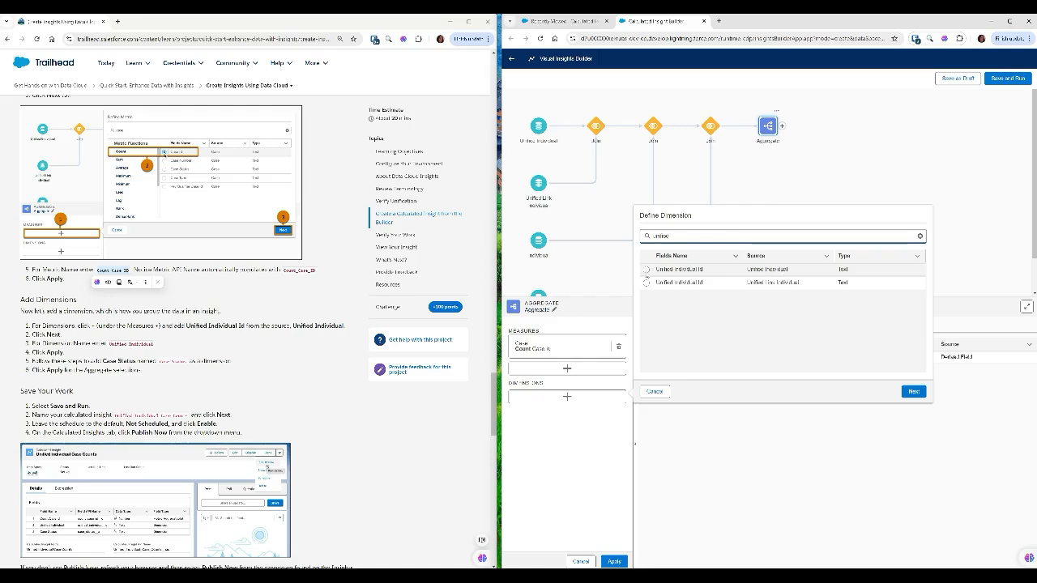
pyautogui.click(646, 271)
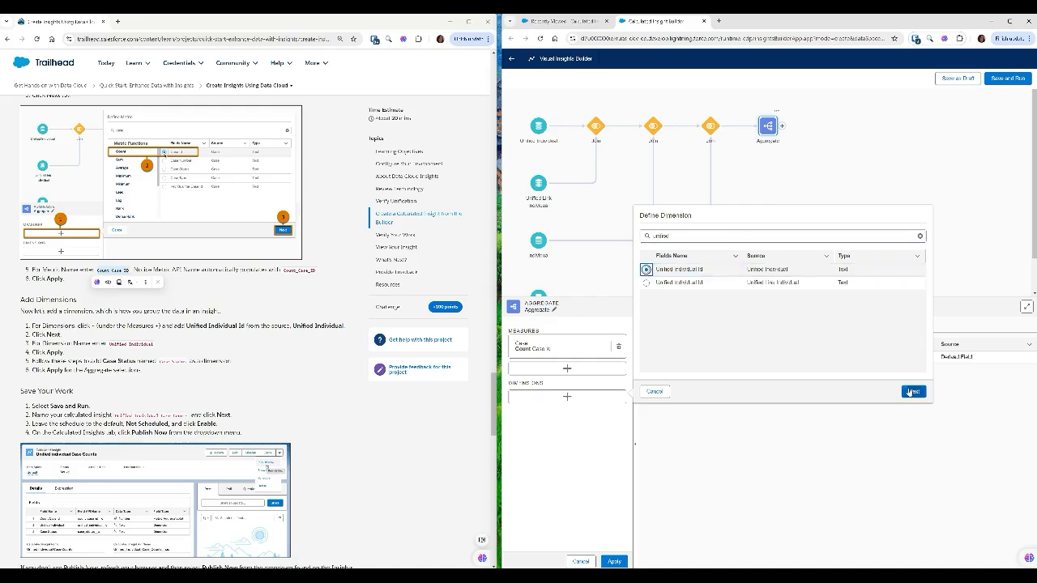
pyautogui.click(911, 392)
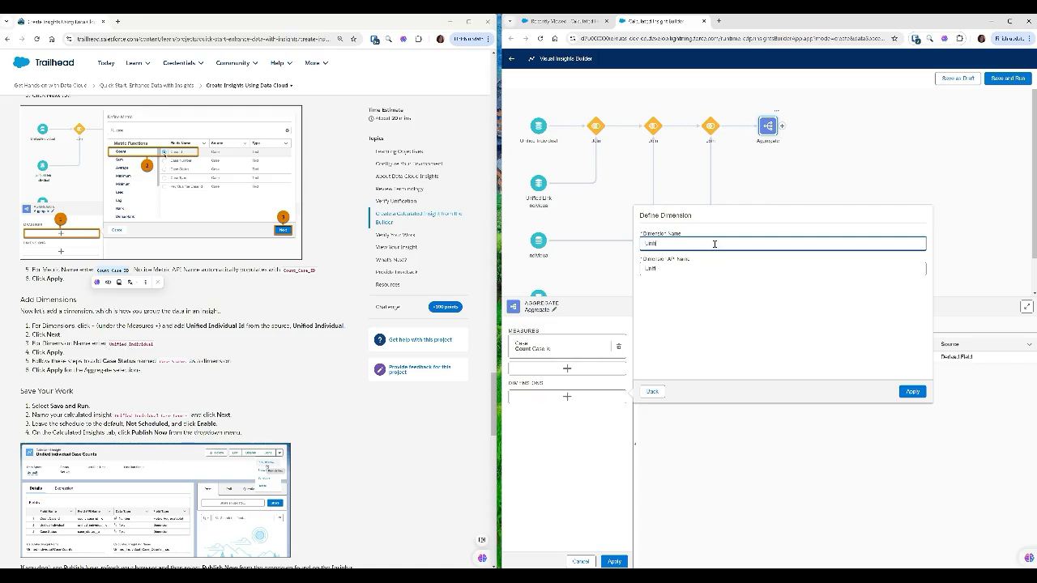
pyautogui.write('Unified Individual')
pyautogui.click(913, 392)
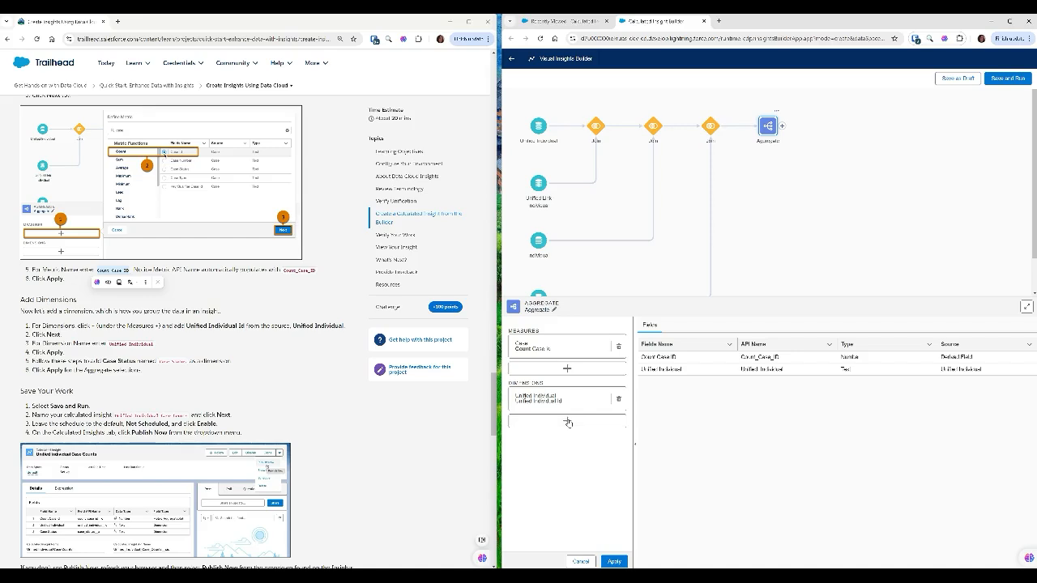
# - Add the Case Status field as a second dimension named "Case Status" and apply the Aggregate node's settings
pyautogui.click(568, 422)
pyautogui.write('case')
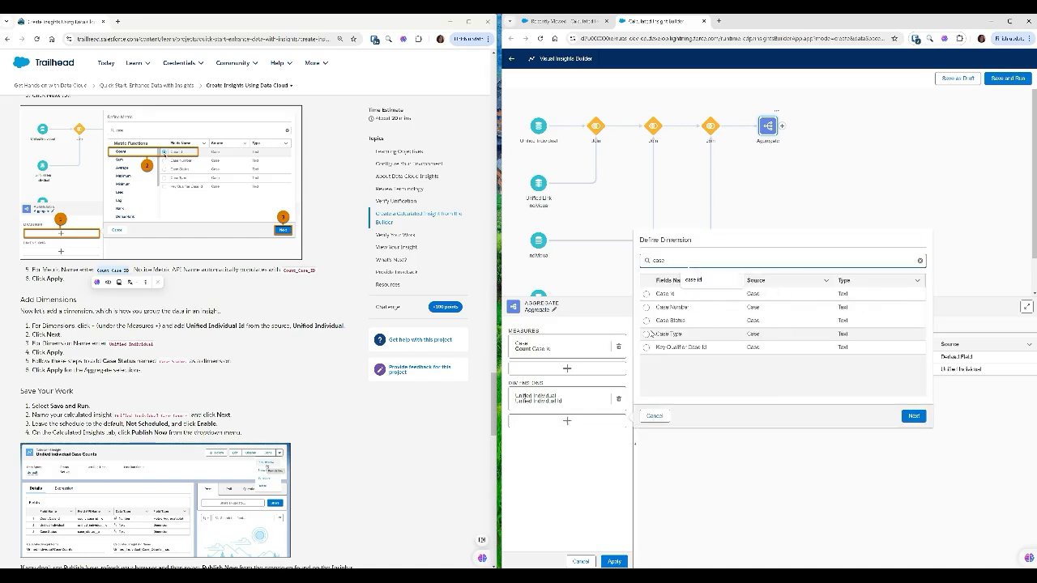
pyautogui.write(' st')
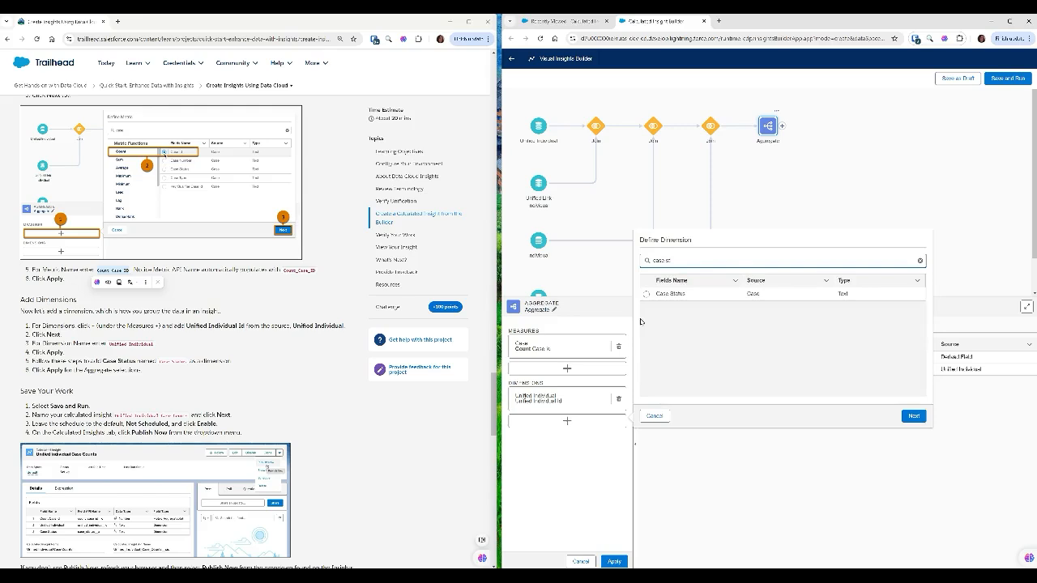
pyautogui.click(647, 293)
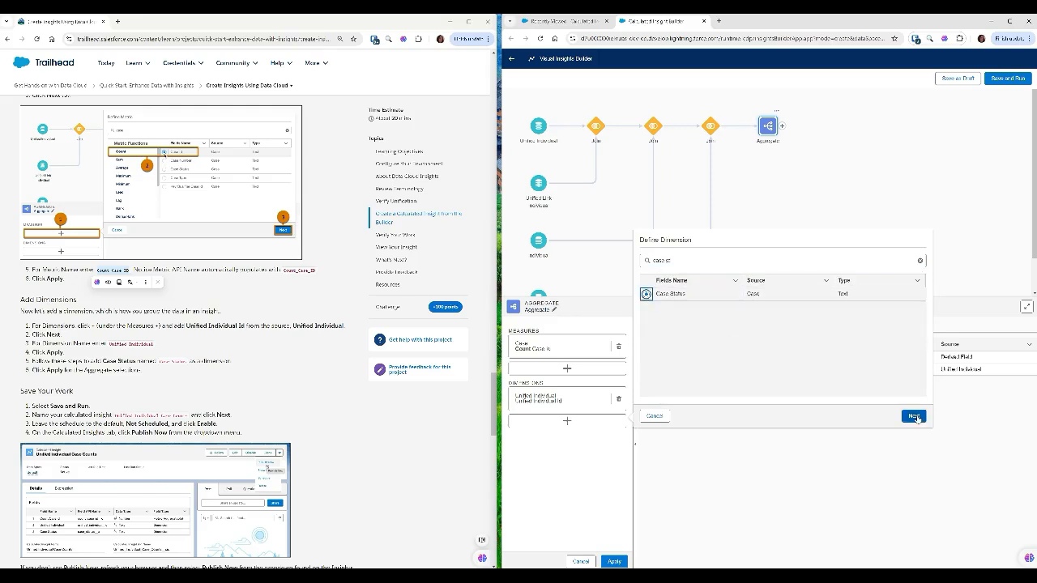
pyautogui.click(914, 416)
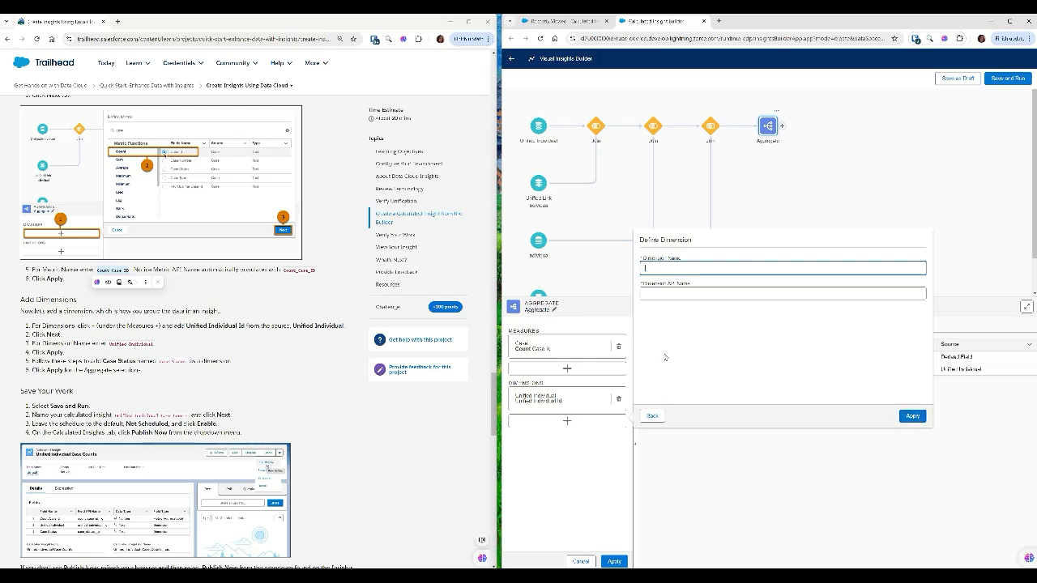
pyautogui.write('Case Status')
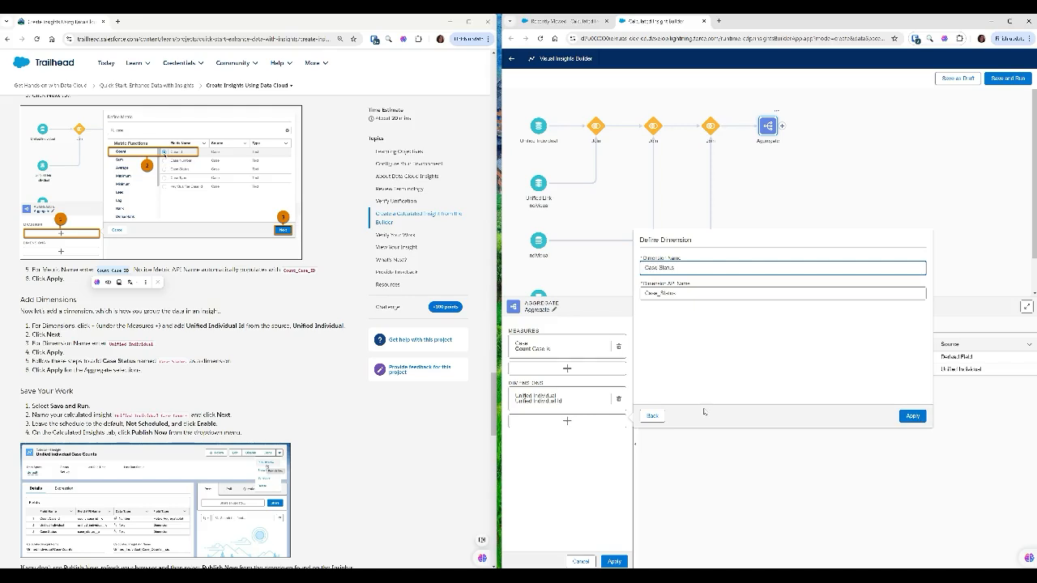
pyautogui.click(913, 417)
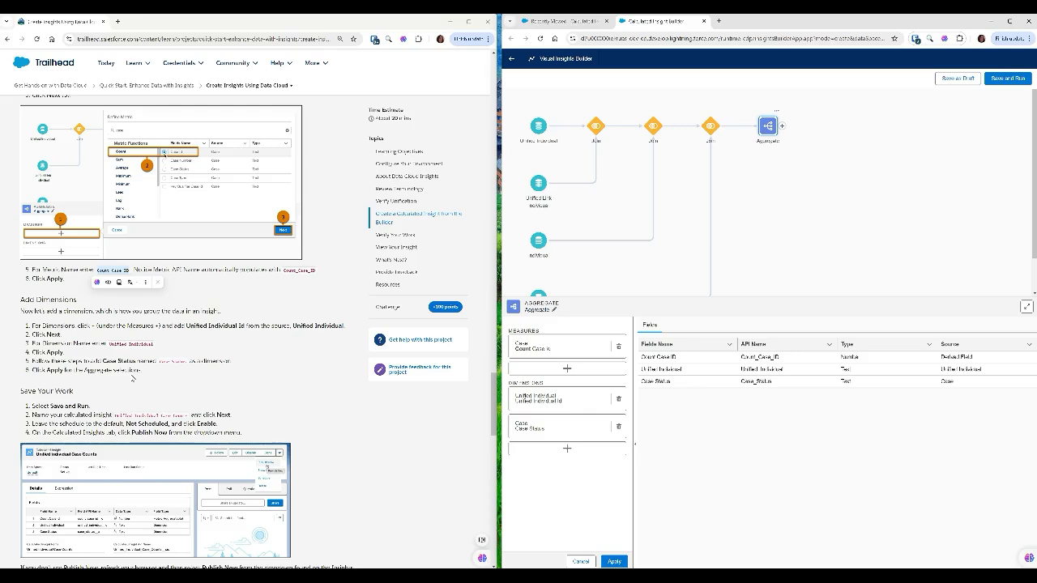
pyautogui.click(614, 562)
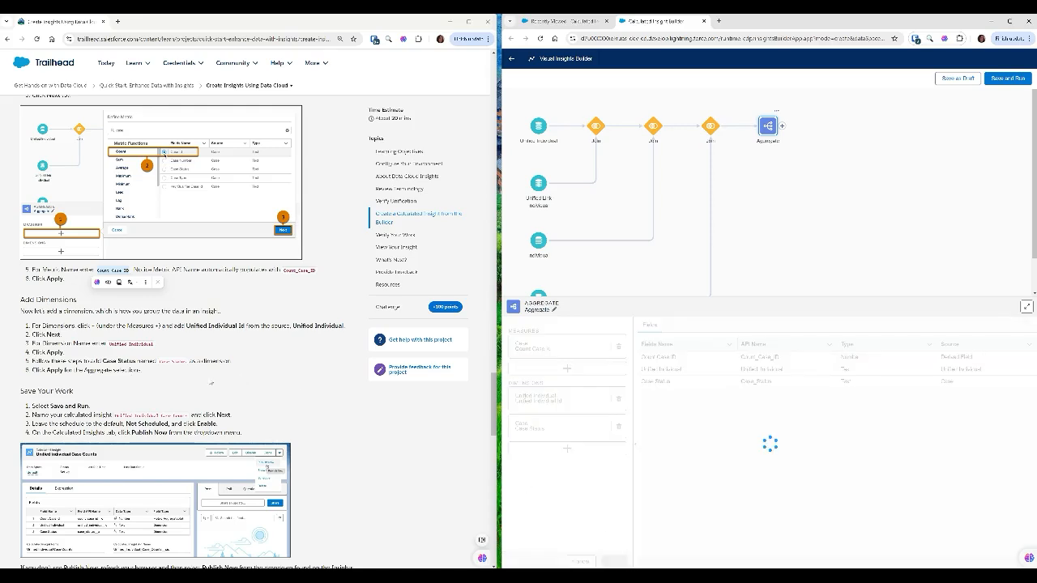
# - Save and run the insight as "Unified Individual Case Counts", keep the schedule at Not Scheduled, and enable it
pyautogui.scroll(-1, 210, 385)
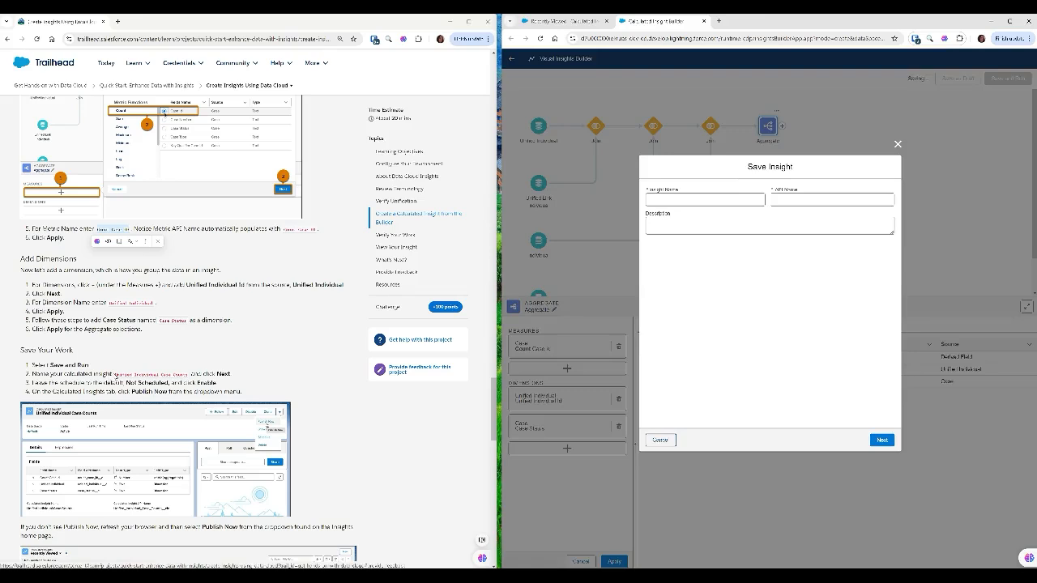
pyautogui.click(116, 376)
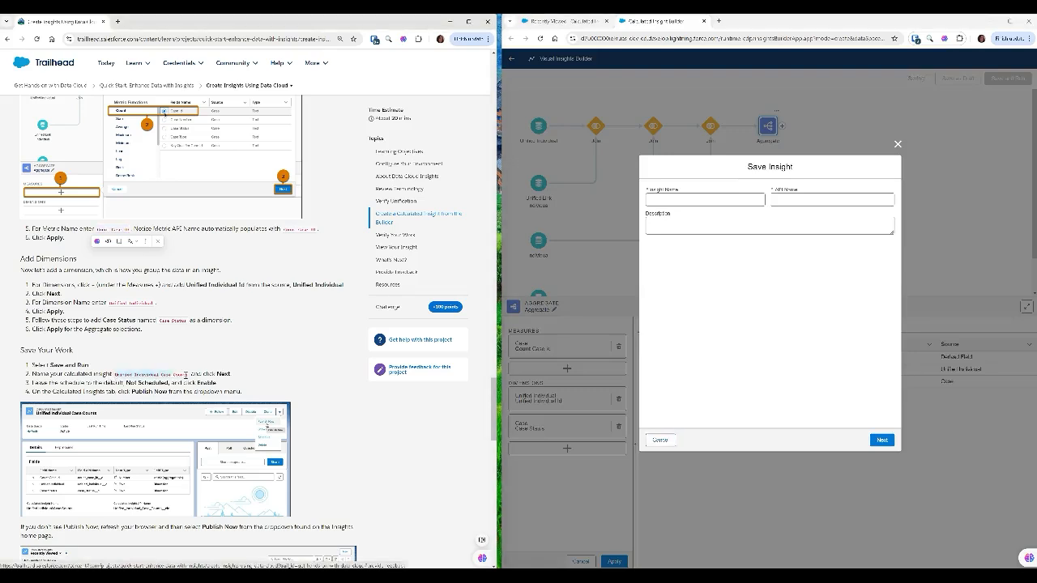
pyautogui.moveTo(185, 376); pyautogui.dragTo(192, 374)
pyautogui.hotkey('ctrl', 'c')
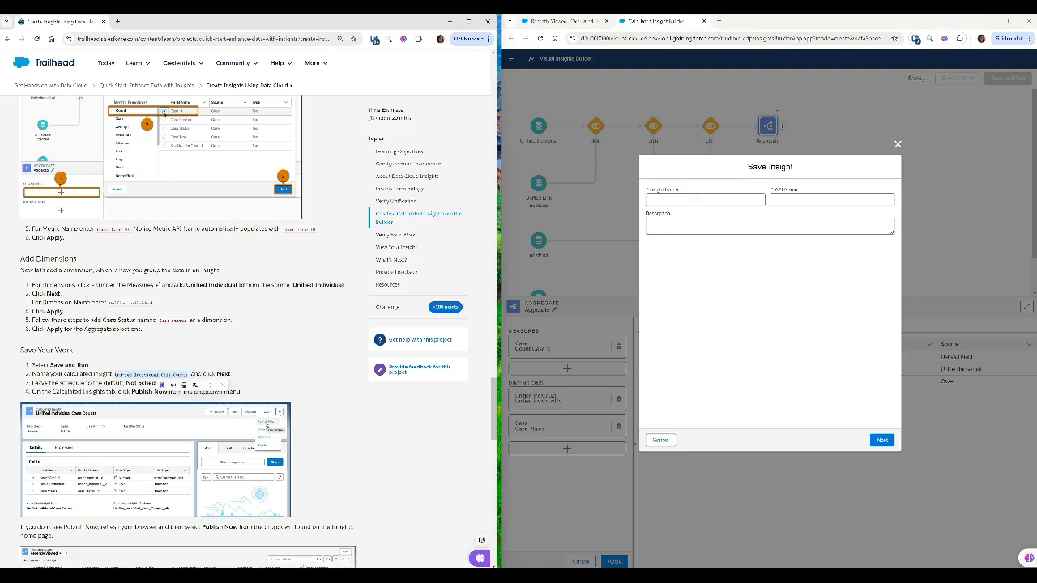
pyautogui.click(693, 197)
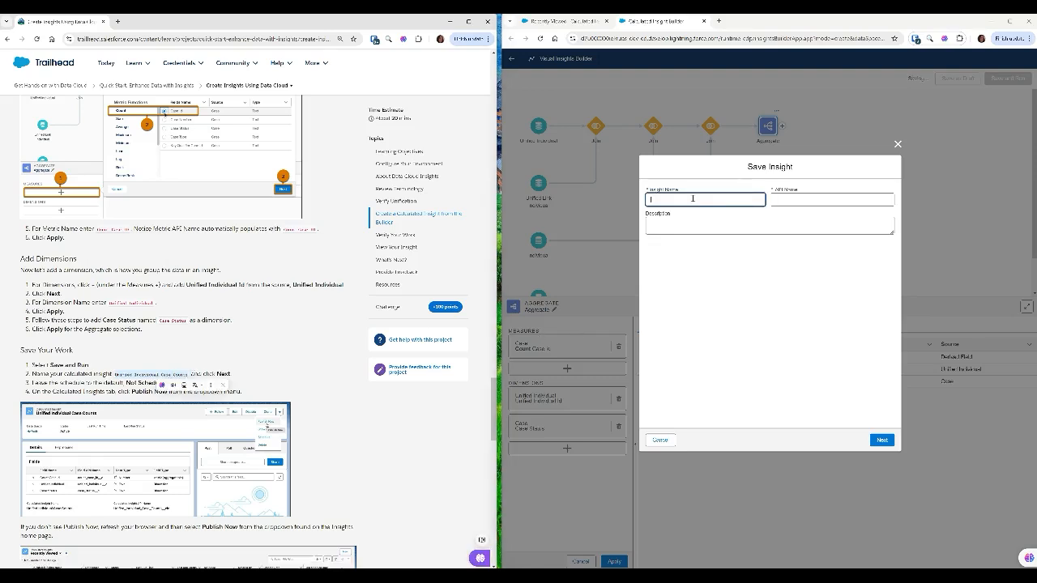
pyautogui.hotkey('ctrl', 'v')
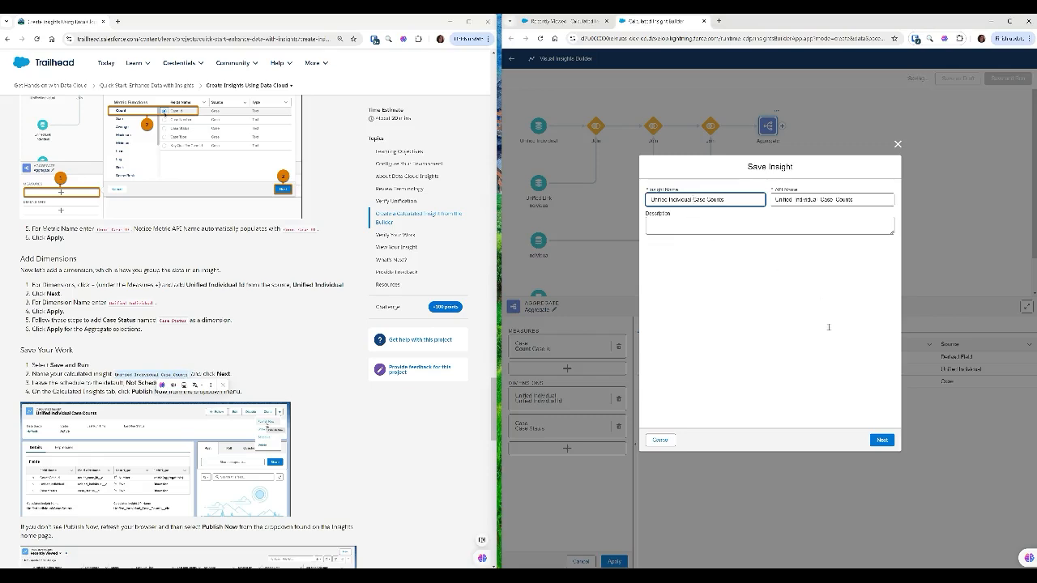
pyautogui.click(883, 442)
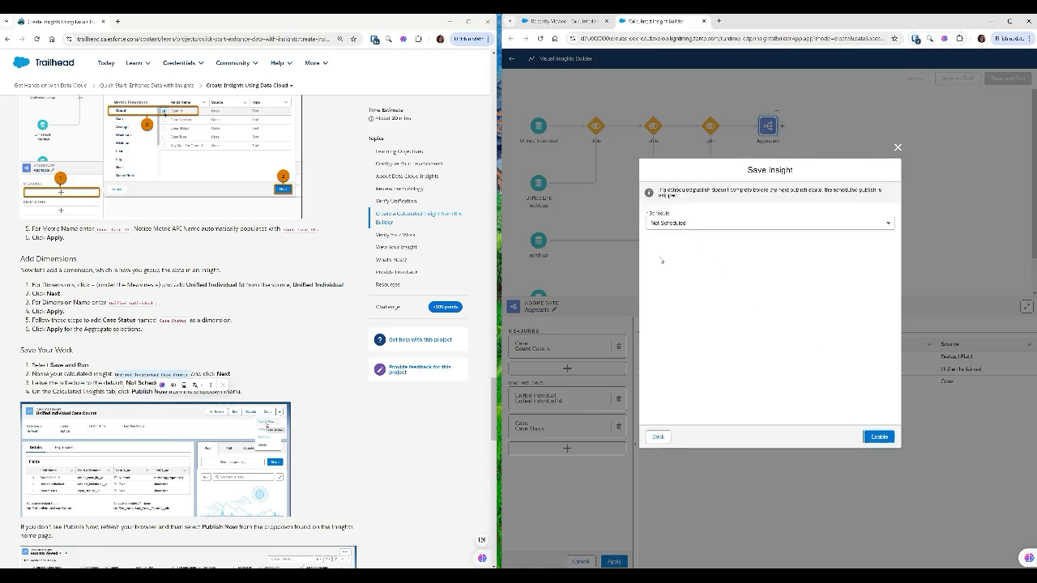
pyautogui.scroll(-1, 135, 354)
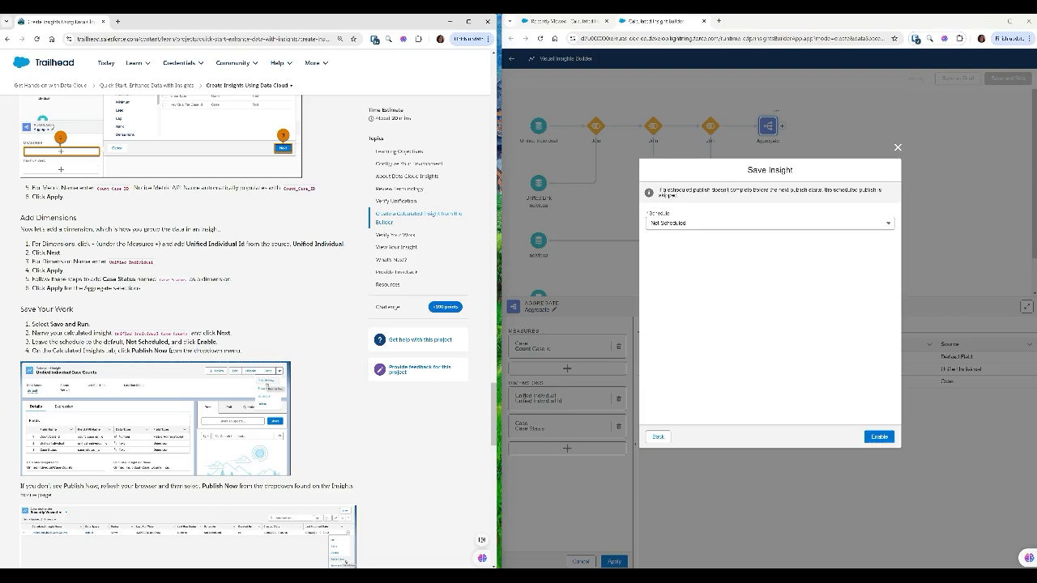
pyautogui.click(879, 436)
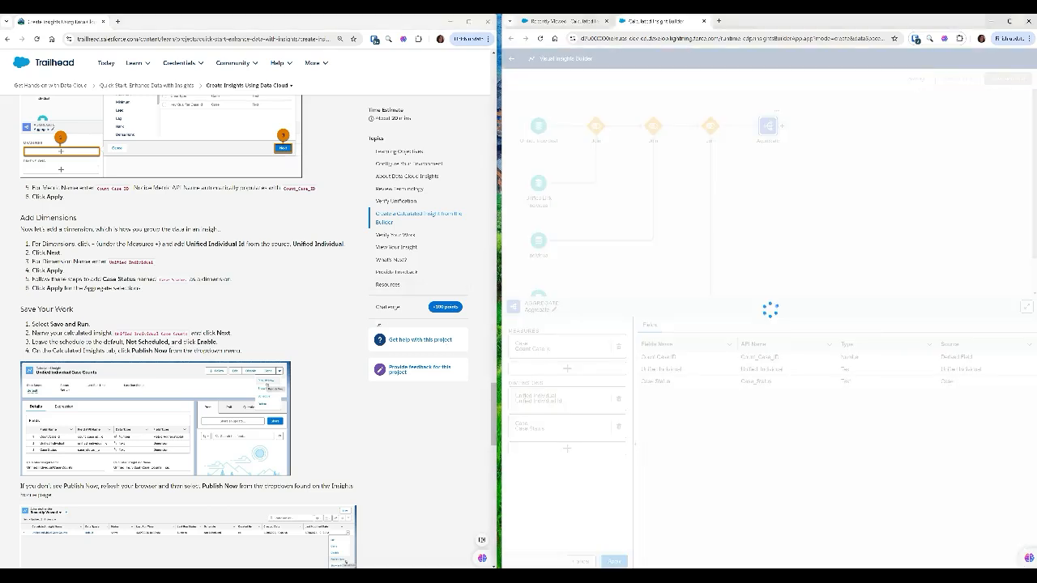
# - Publish the Unified Individual Case Counts insight immediately from its record page
pyautogui.scroll(-1, 188, 332)
pyautogui.scroll(-1, 267, 299)
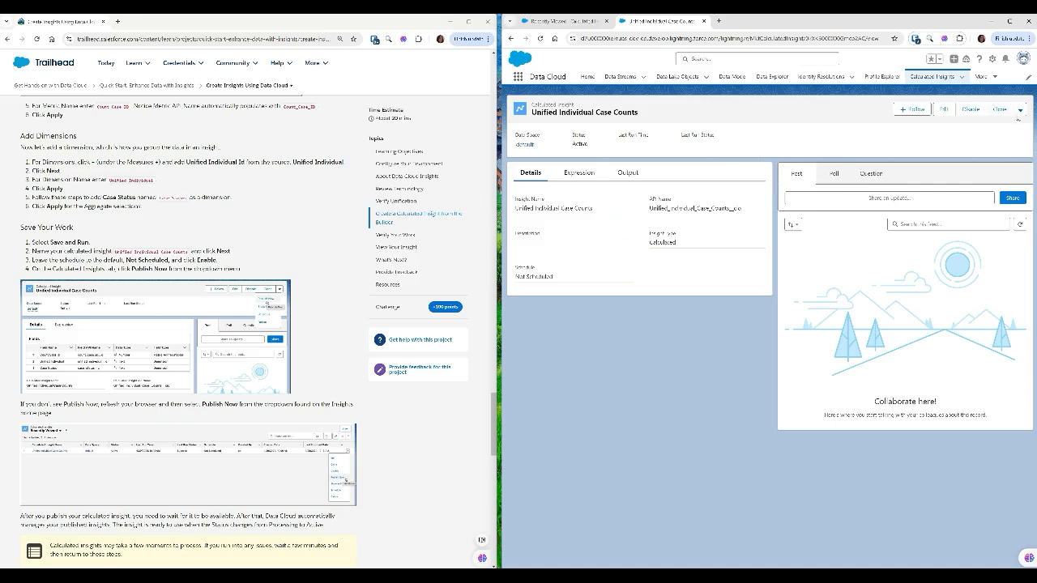
pyautogui.click(1020, 110)
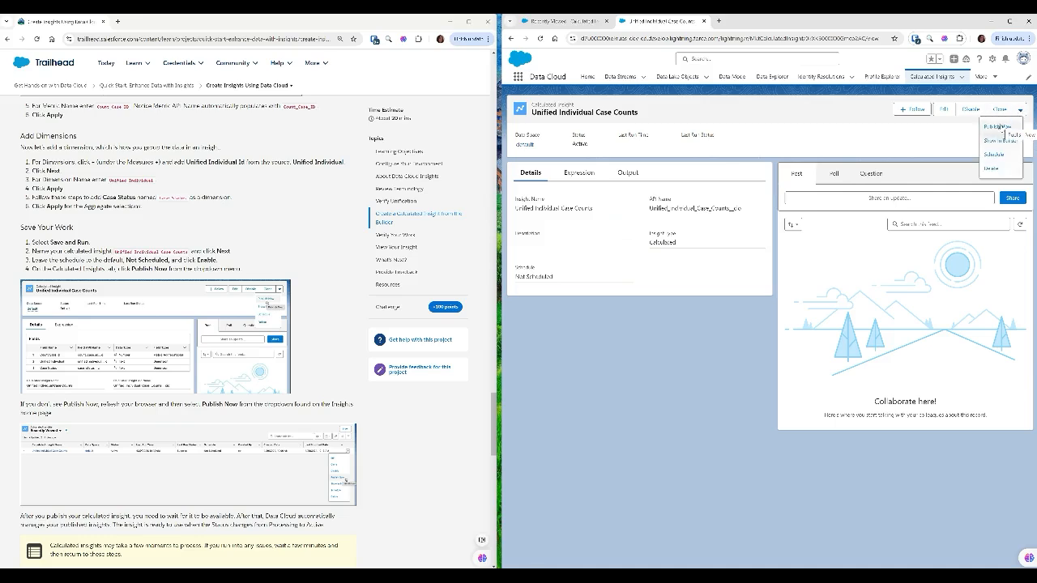
pyautogui.click(1002, 128)
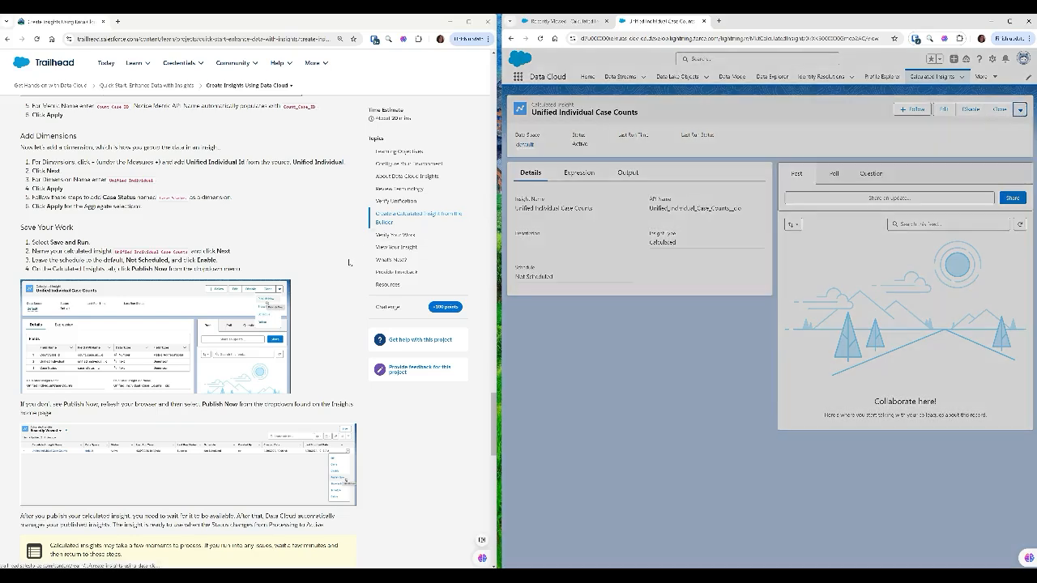
# - Refresh the insight's record page to check its last run status, and read the remaining Trailhead instructions on viewing the insight
pyautogui.scroll(-3, 348, 265)
pyautogui.scroll(-1, 348, 264)
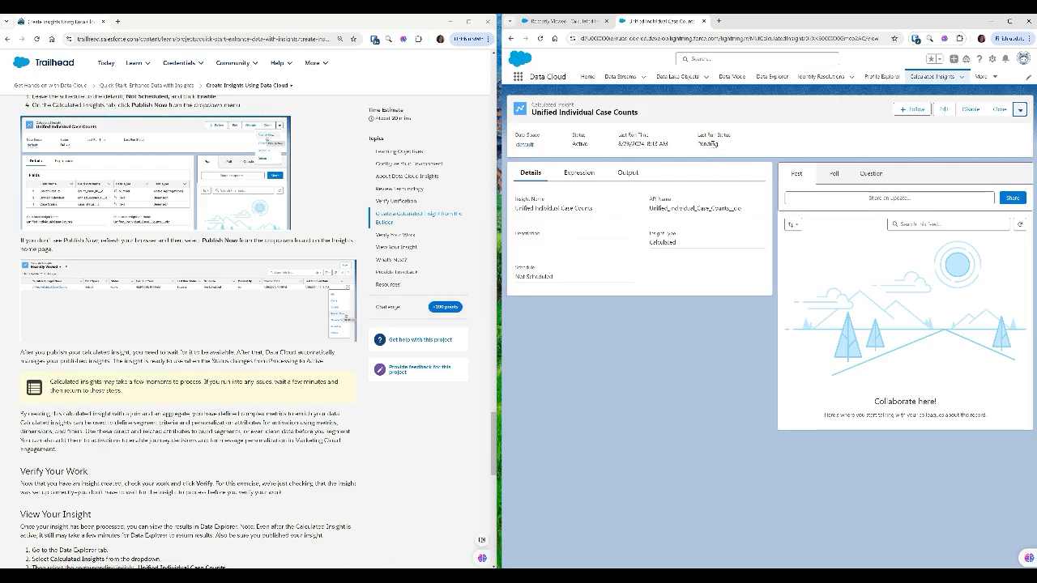
pyautogui.press('F5')
pyautogui.scroll(-1, 160, 378)
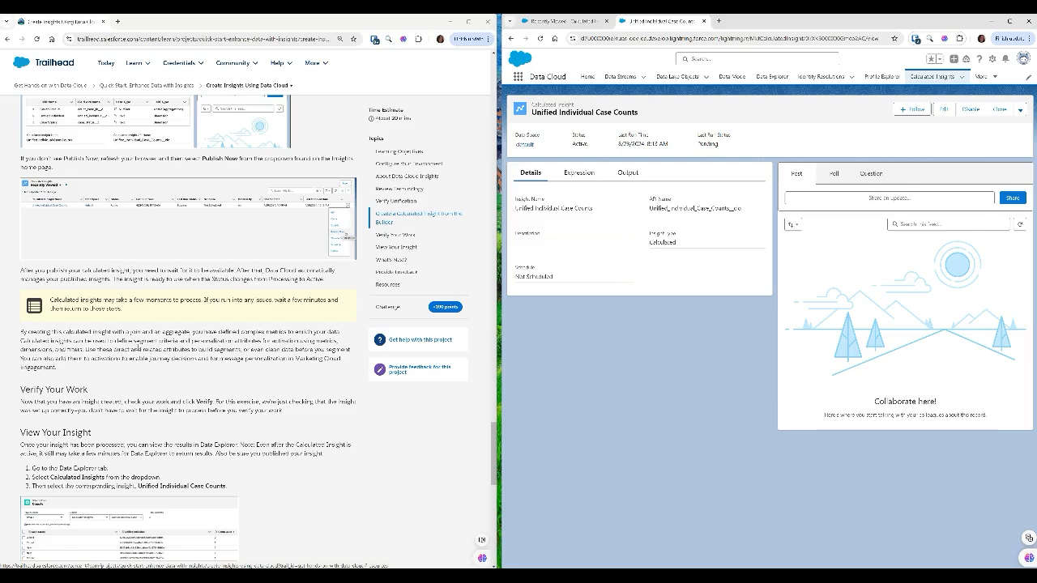
pyautogui.scroll(-3, 140, 348)
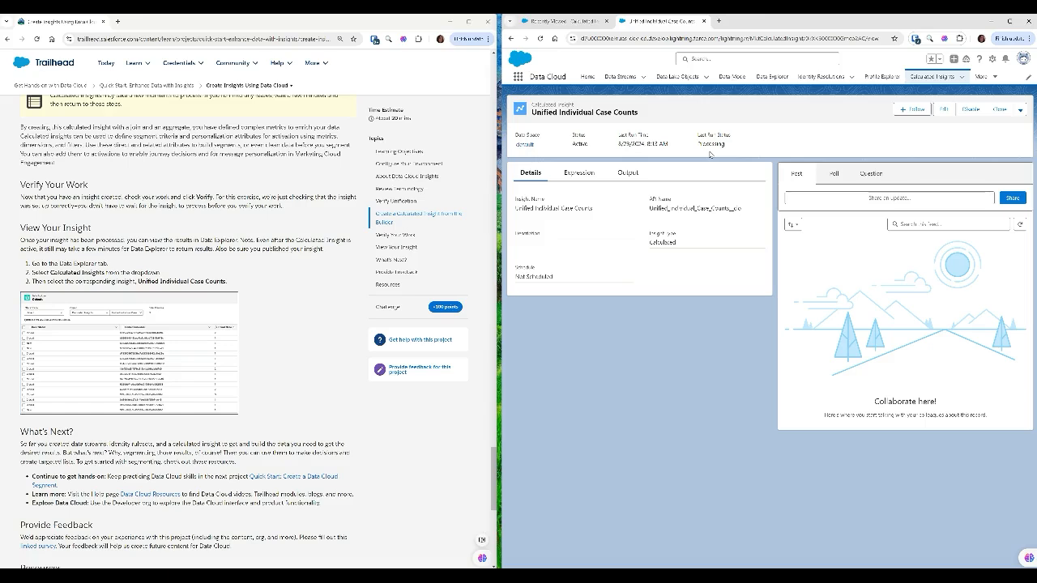
pyautogui.click(540, 38)
pyautogui.click(540, 40)
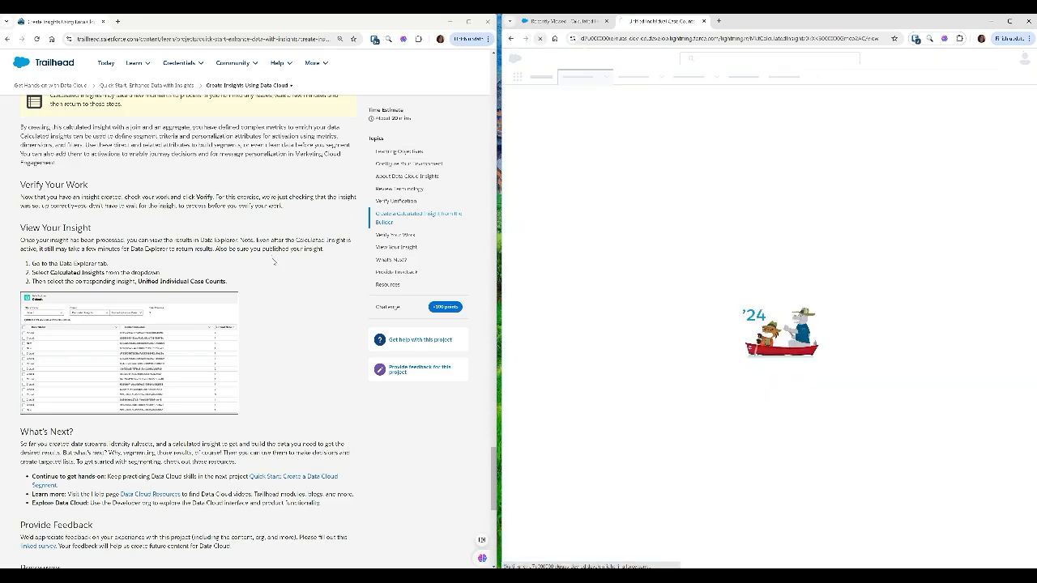
pyautogui.scroll(3, 274, 261)
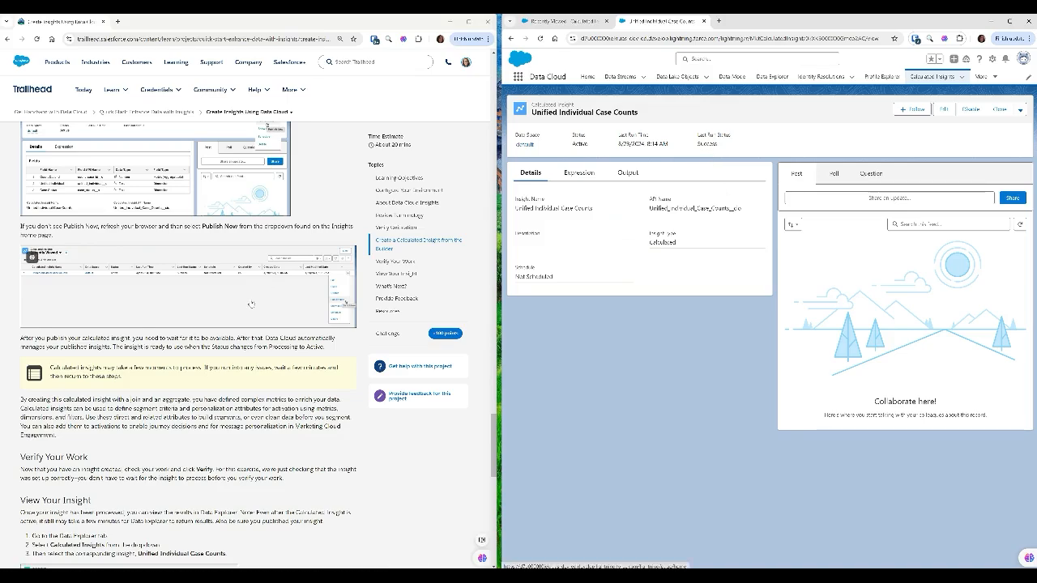
pyautogui.scroll(-3, 251, 303)
pyautogui.scroll(-3, 252, 303)
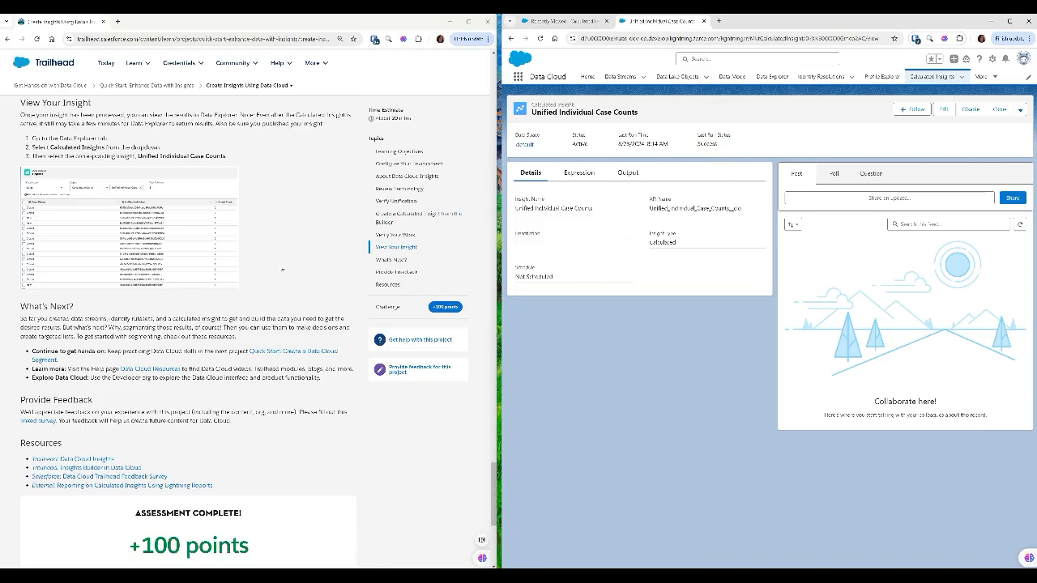
# - View the Unified Individual Case Counts calculated insight in Data Explorer and sort its rows ascending by Unified Individual
pyautogui.click(770, 77)
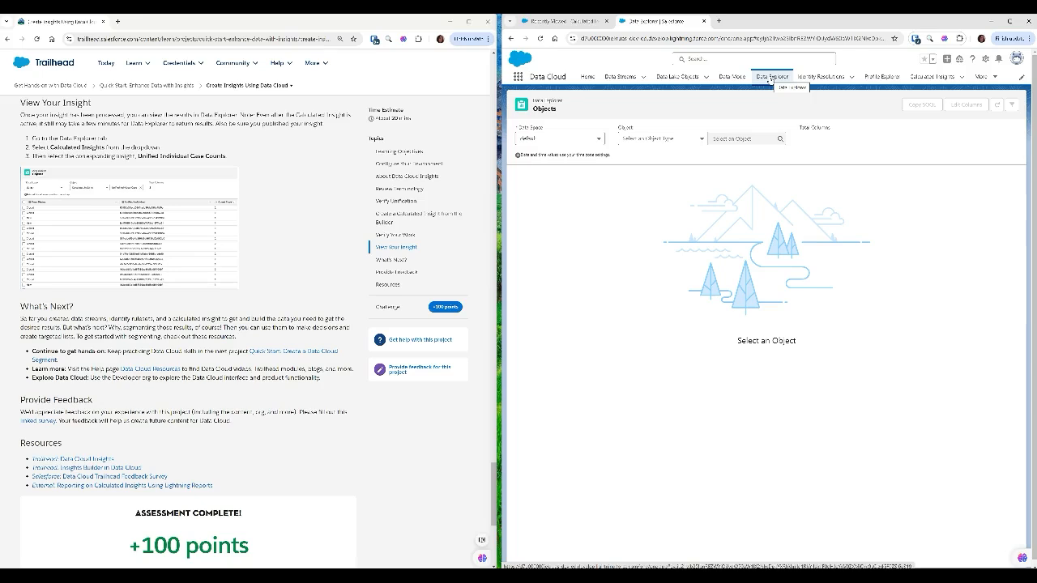
pyautogui.click(660, 138)
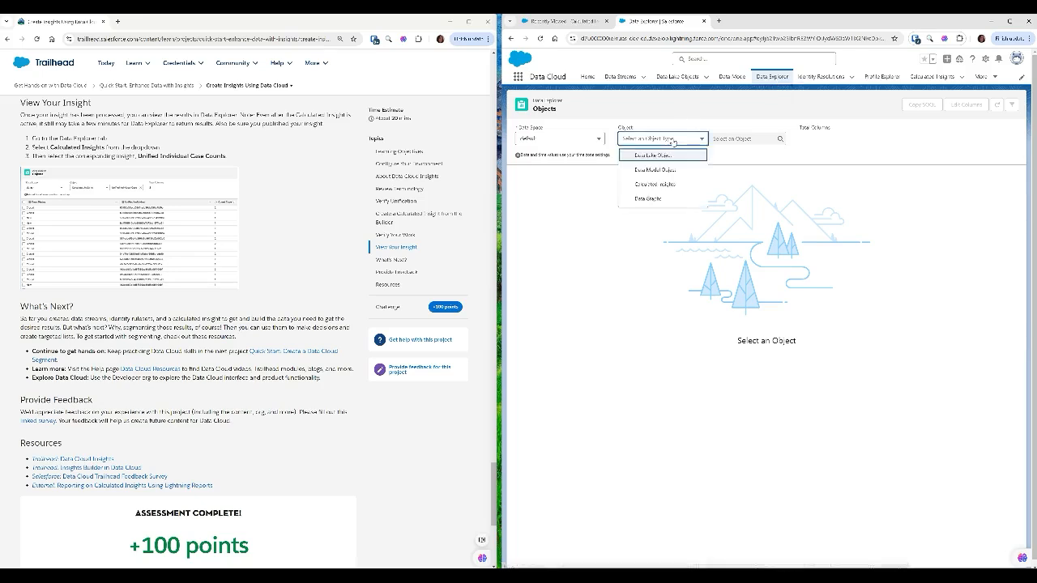
pyautogui.click(674, 185)
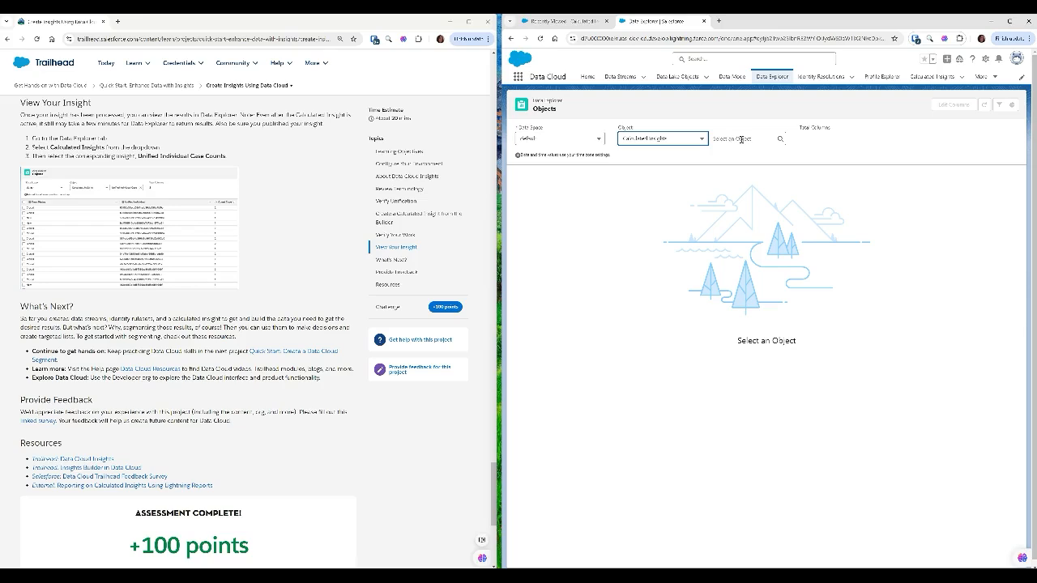
pyautogui.click(740, 139)
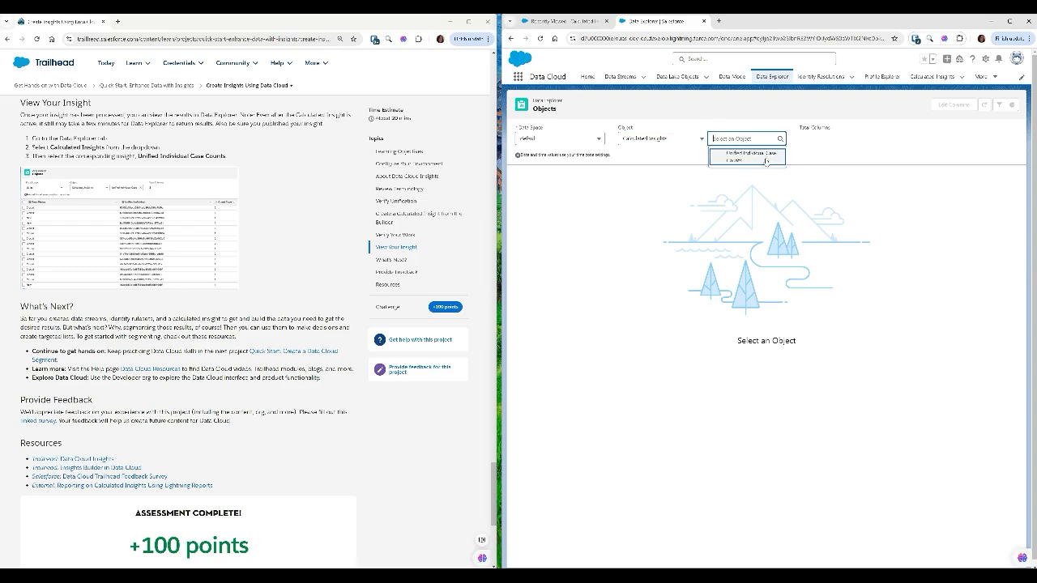
pyautogui.click(765, 160)
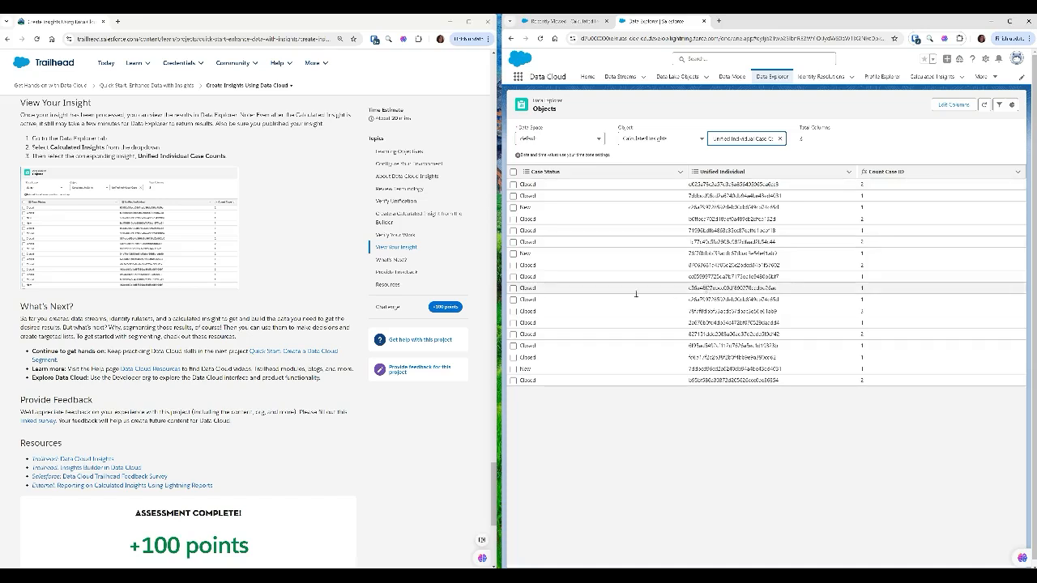
pyautogui.click(722, 171)
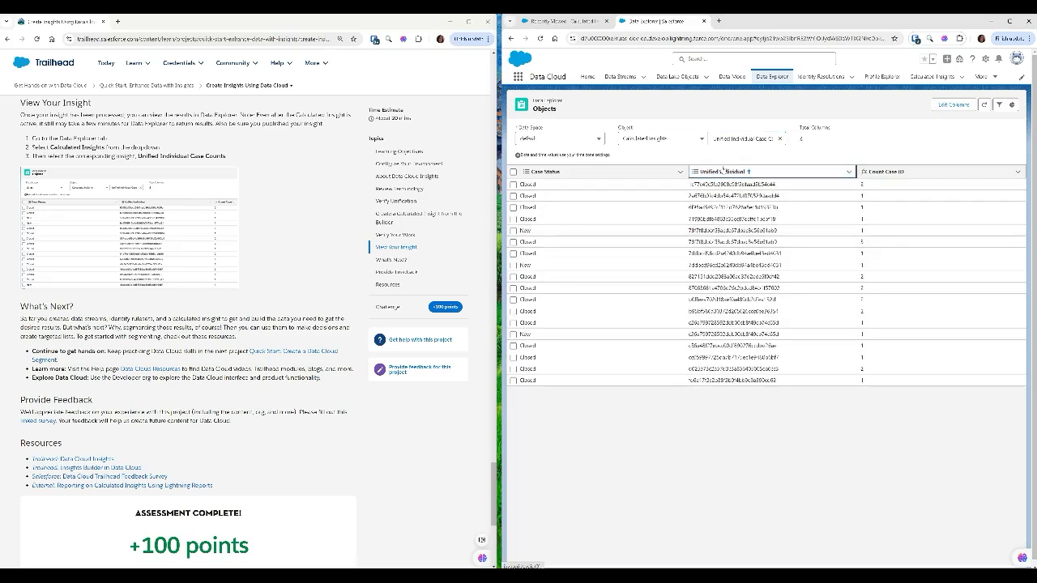